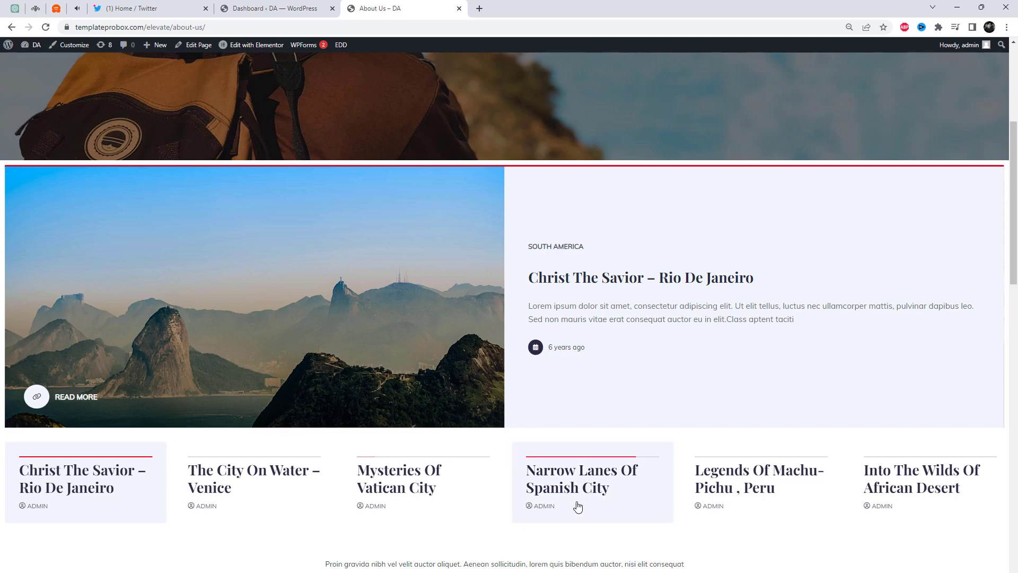
# Browse through the travel post slides of the finished slider on the About Us page using its thumbnails and images
pyautogui.click(710, 504)
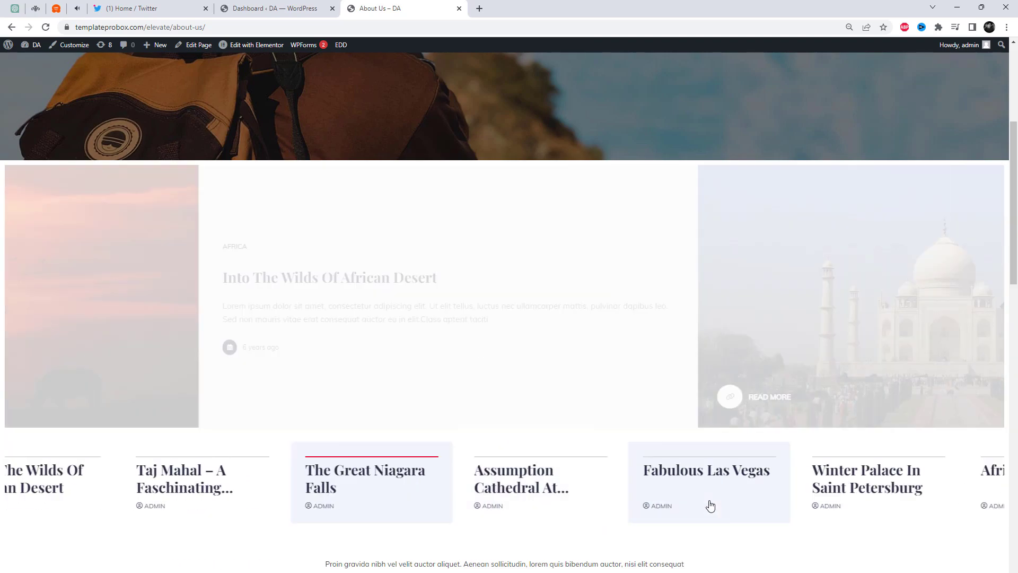
pyautogui.click(926, 499)
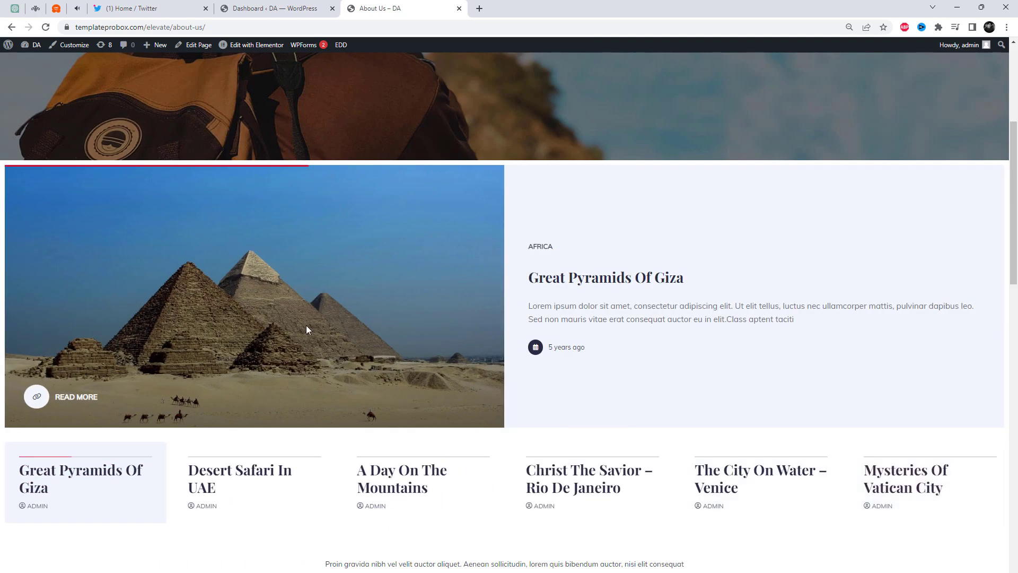
pyautogui.moveTo(243, 318); pyautogui.dragTo(1017, 361)
pyautogui.moveTo(287, 312); pyautogui.dragTo(838, 322)
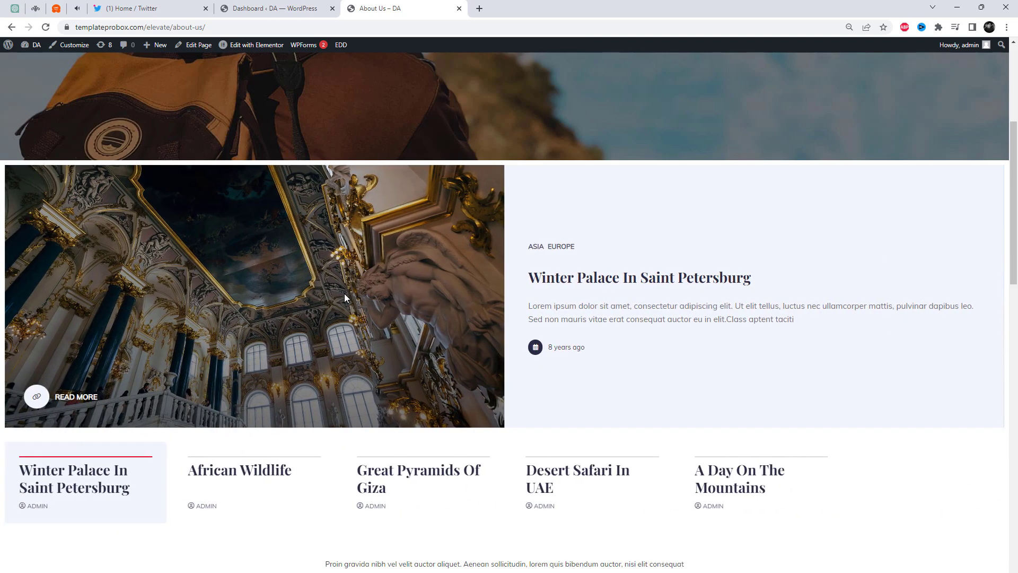
pyautogui.moveTo(345, 294); pyautogui.dragTo(653, 300)
pyautogui.moveTo(367, 278); pyautogui.dragTo(577, 279)
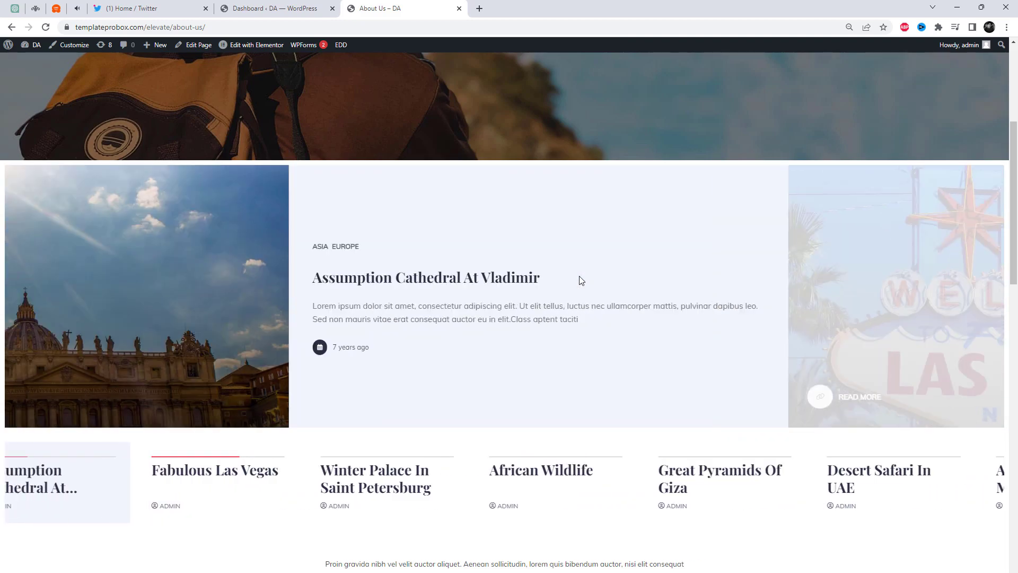
pyautogui.moveTo(516, 285); pyautogui.dragTo(565, 287)
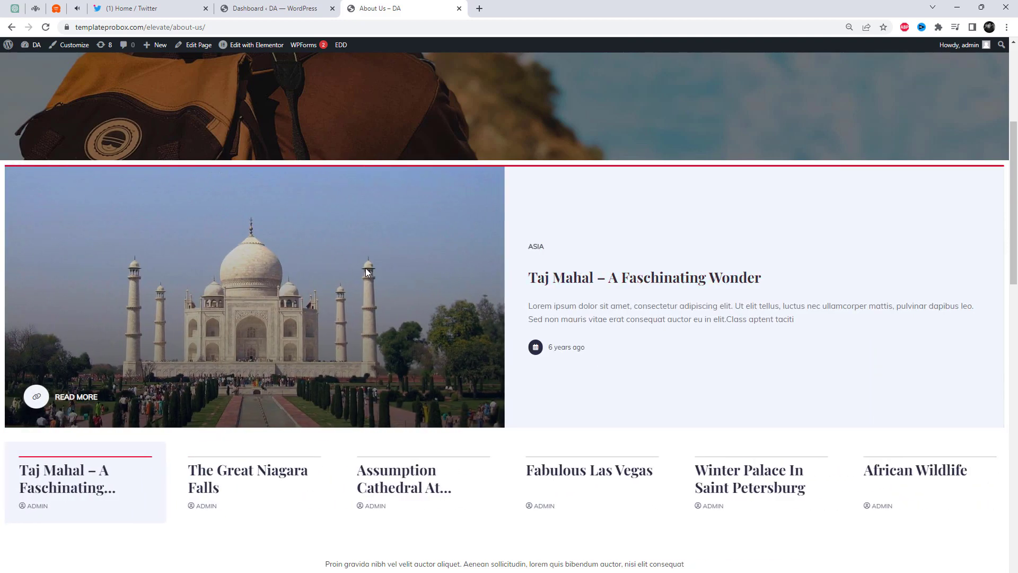
pyautogui.moveTo(366, 268); pyautogui.dragTo(553, 285)
pyautogui.moveTo(351, 285); pyautogui.dragTo(512, 290)
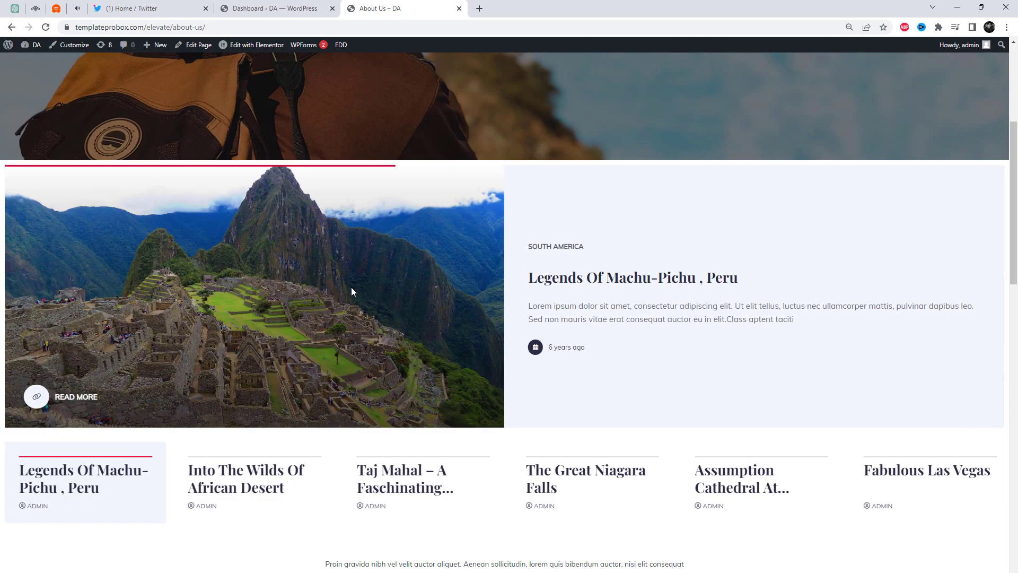
pyautogui.moveTo(352, 289); pyautogui.dragTo(622, 300)
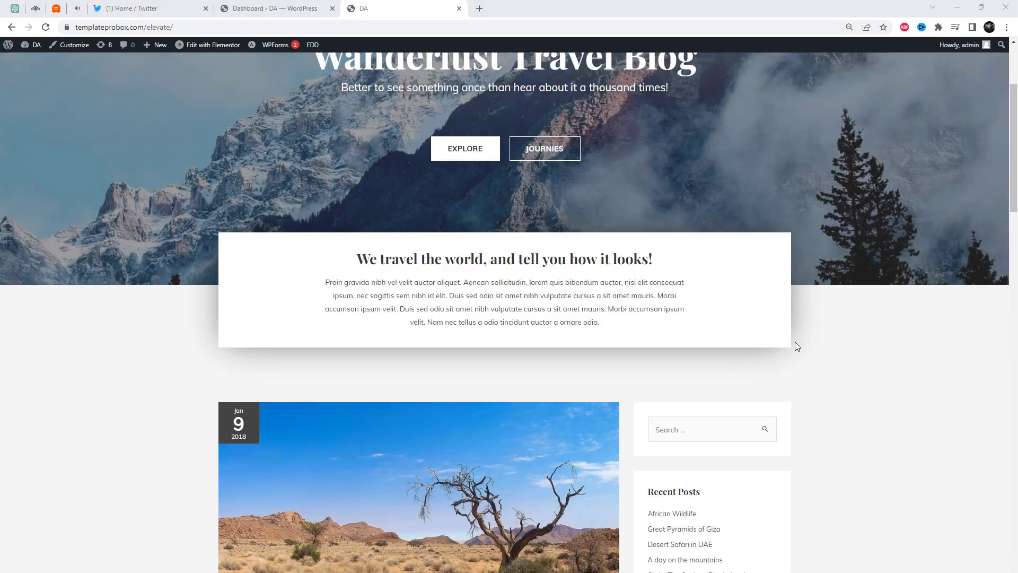
# Look through the blog posts on the travel site's home page and open its About Us page
pyautogui.scroll(-18, 796, 341)
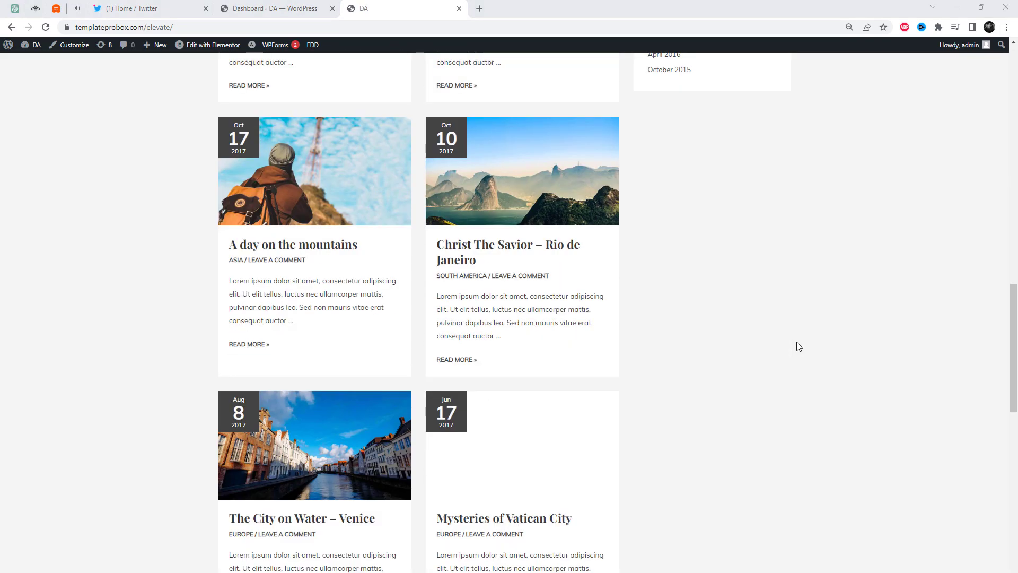
pyautogui.scroll(-5, 799, 346)
pyautogui.scroll(15, 836, 359)
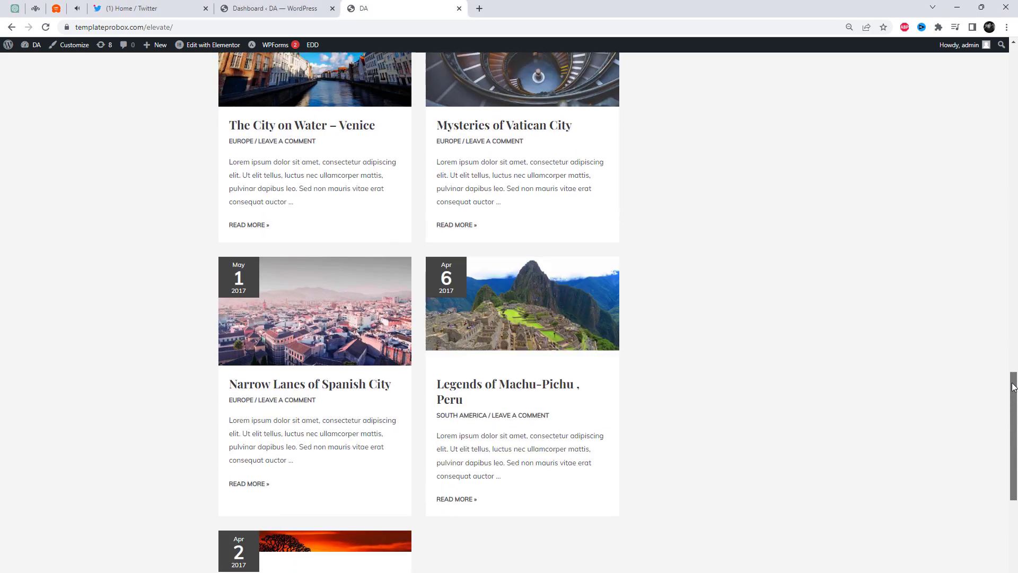
pyautogui.scroll(10, 590, 225)
pyautogui.click(549, 125)
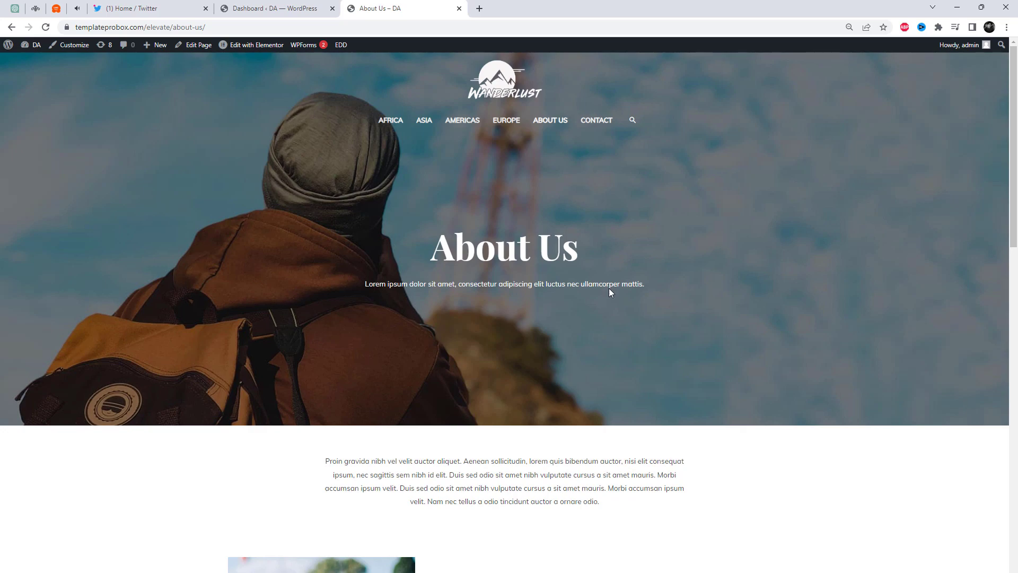
# Open the WordPress installed plugins list and check it for Elementor
pyautogui.click(260, 9)
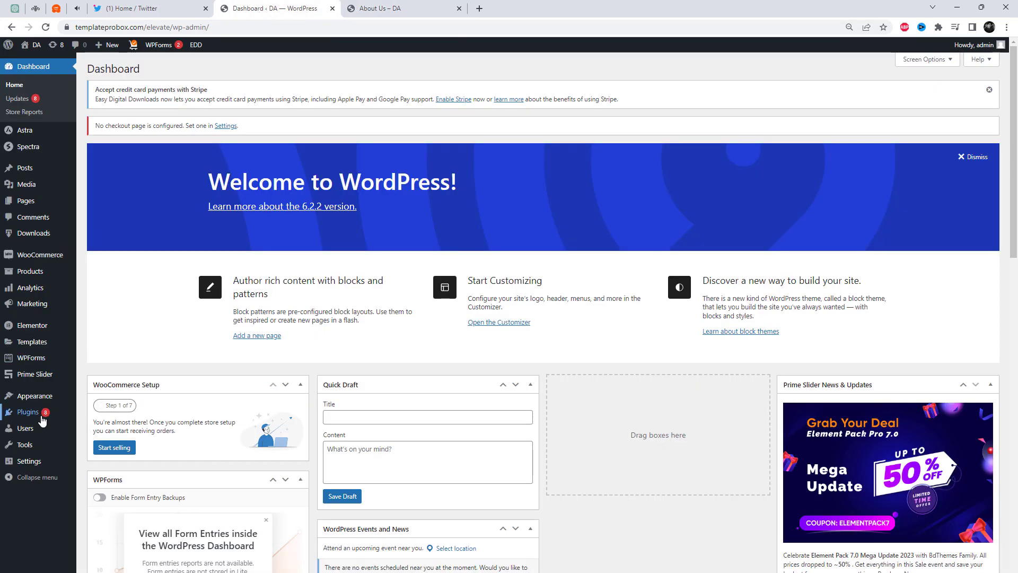
pyautogui.moveTo(42, 416)
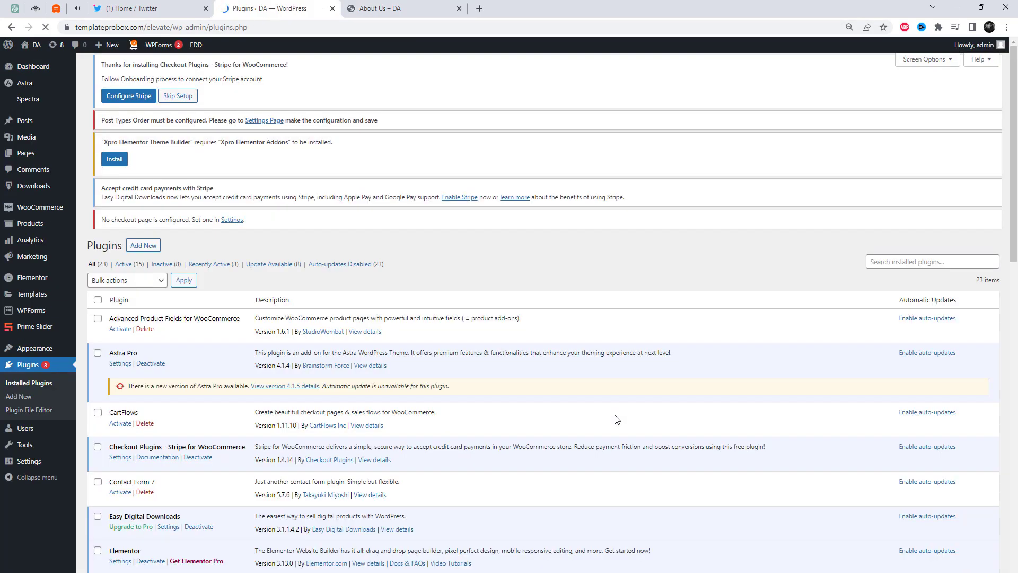
pyautogui.scroll(-5, 337, 381)
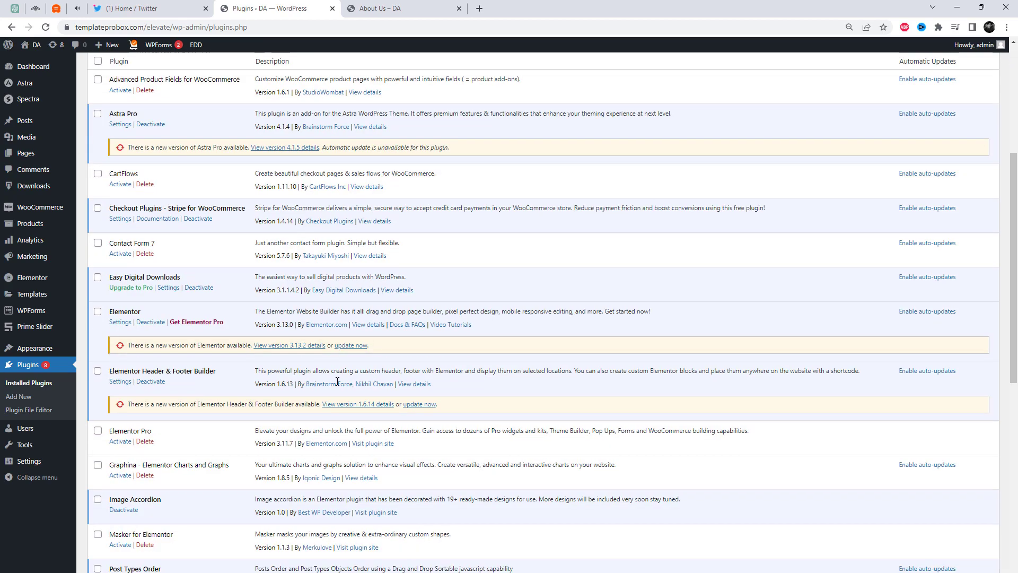
pyautogui.doubleClick(131, 313)
pyautogui.scroll(5, 133, 313)
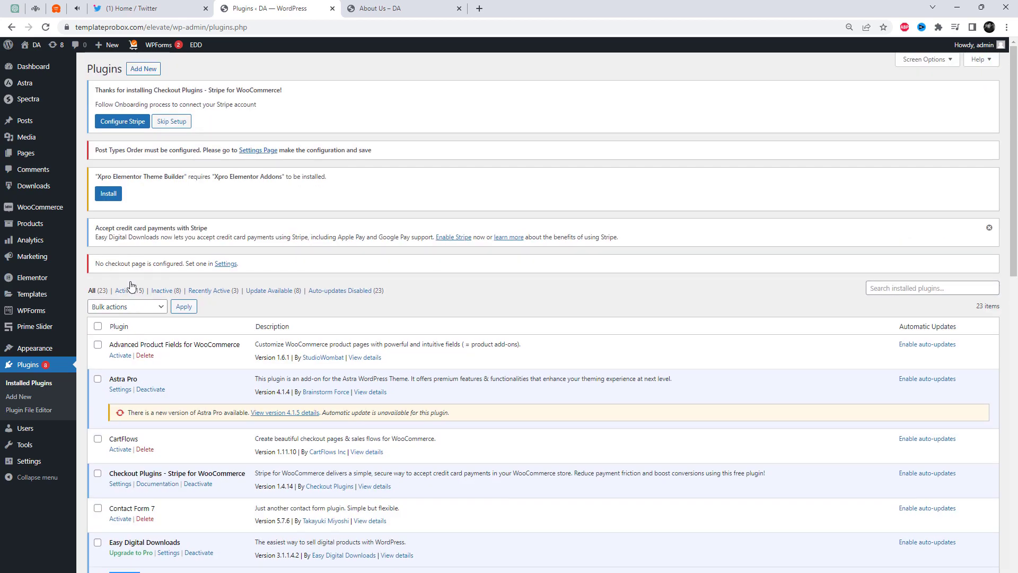
# Search the WordPress plugin directory for Prime Slider
pyautogui.click(145, 72)
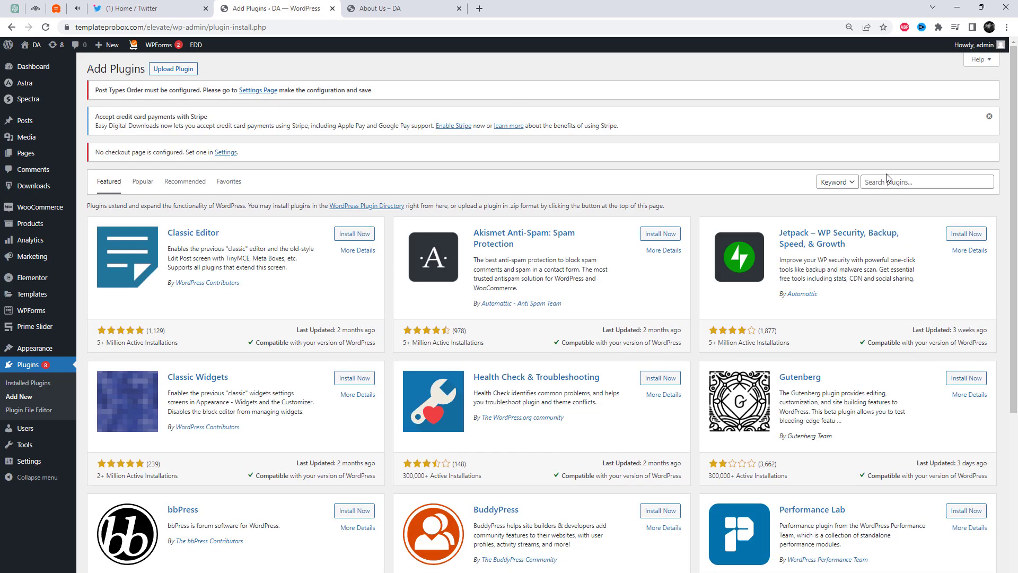
pyautogui.click(895, 181)
pyautogui.write('P')
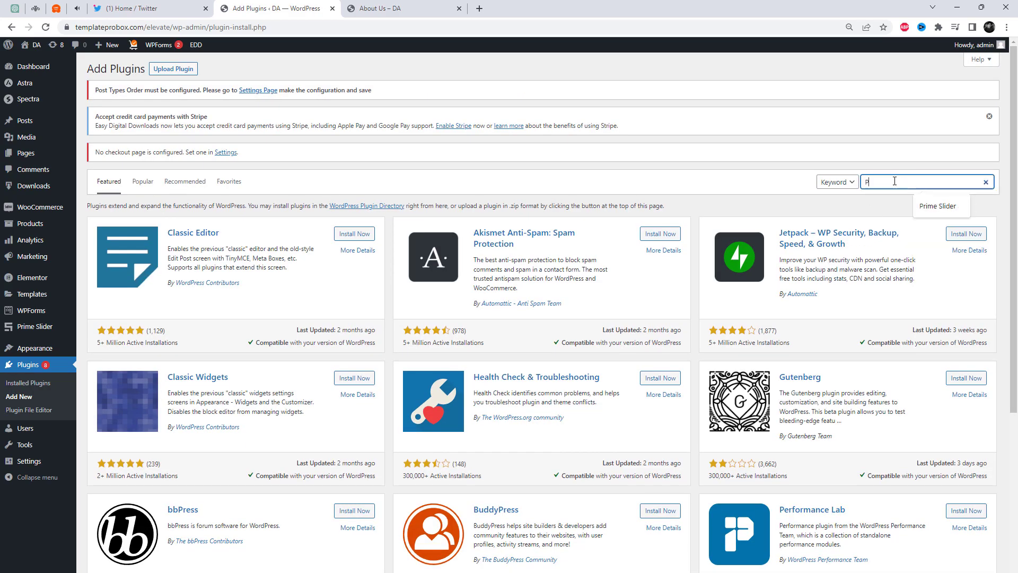
pyautogui.write('rime Slid')
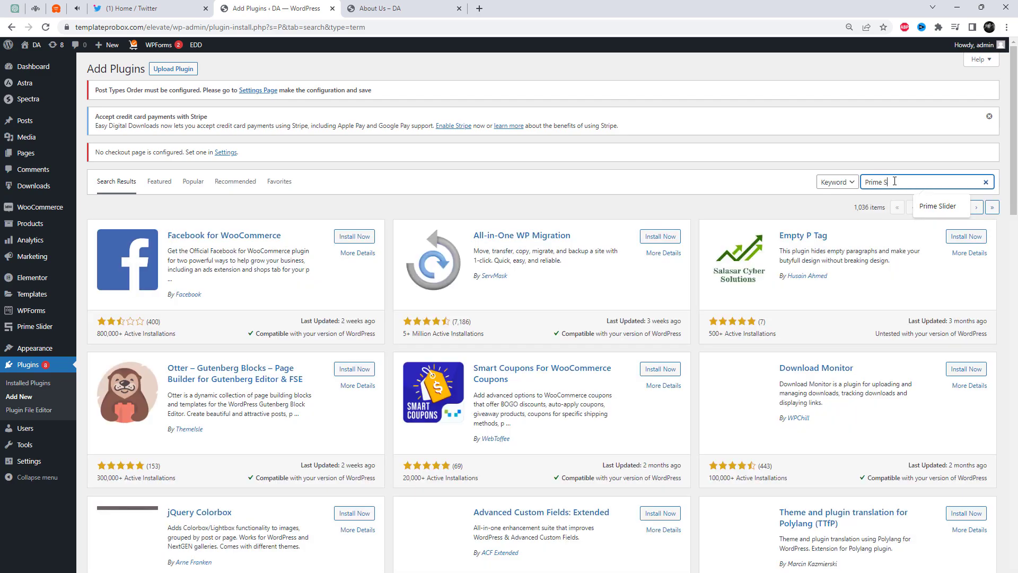
pyautogui.write('er')
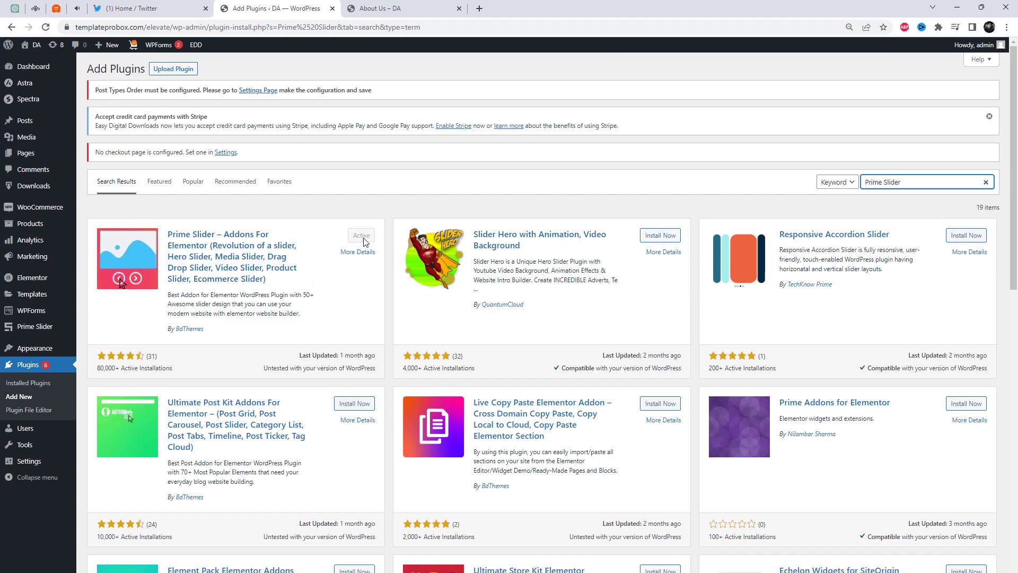
# Open the About Us page for editing with Elementor in a new browser tab
pyautogui.click(429, 4)
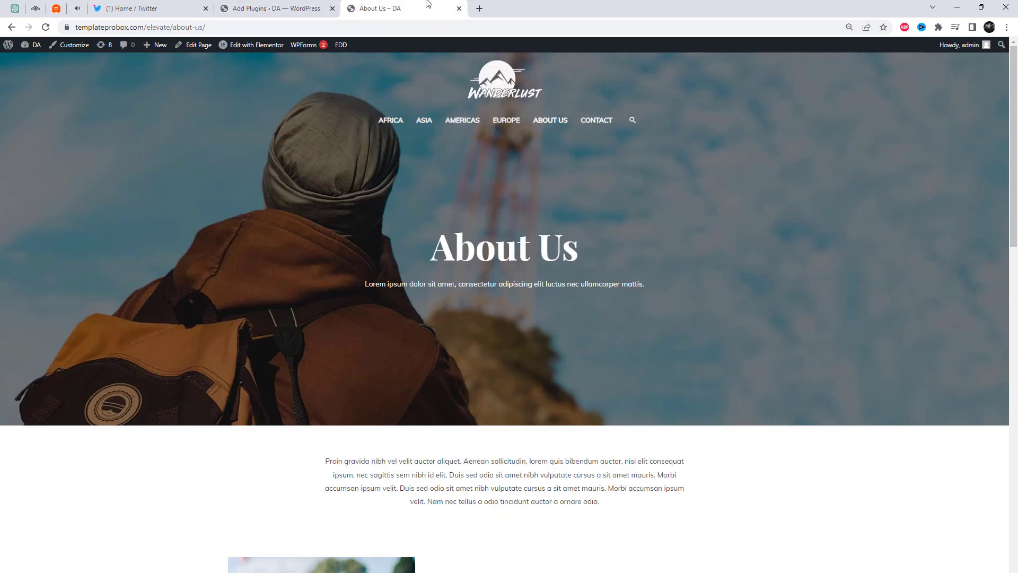
pyautogui.rightClick(257, 45)
pyautogui.click(287, 60)
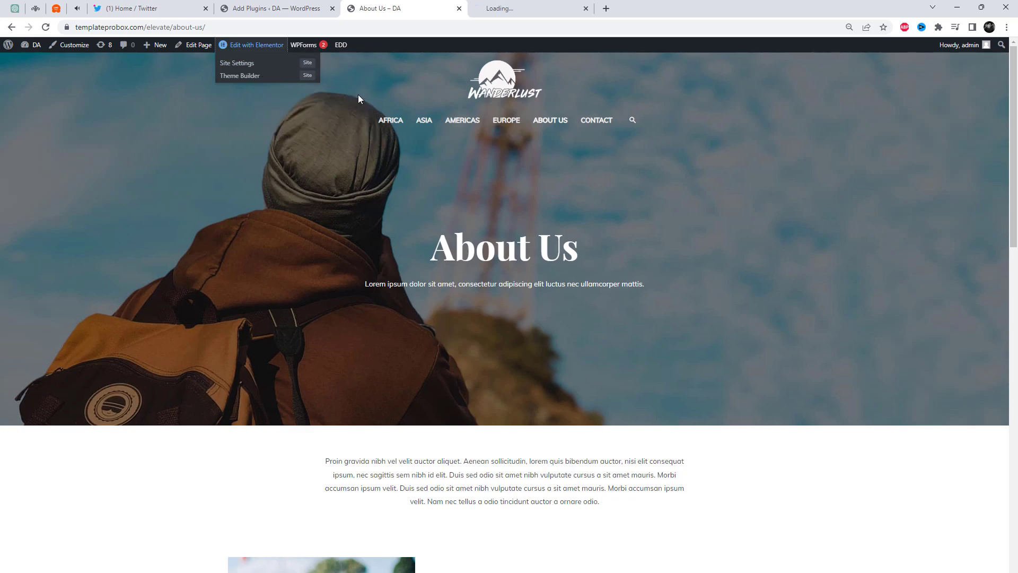
pyautogui.scroll(-2, 561, 225)
pyautogui.hotkey('ctrl', 'Tab')
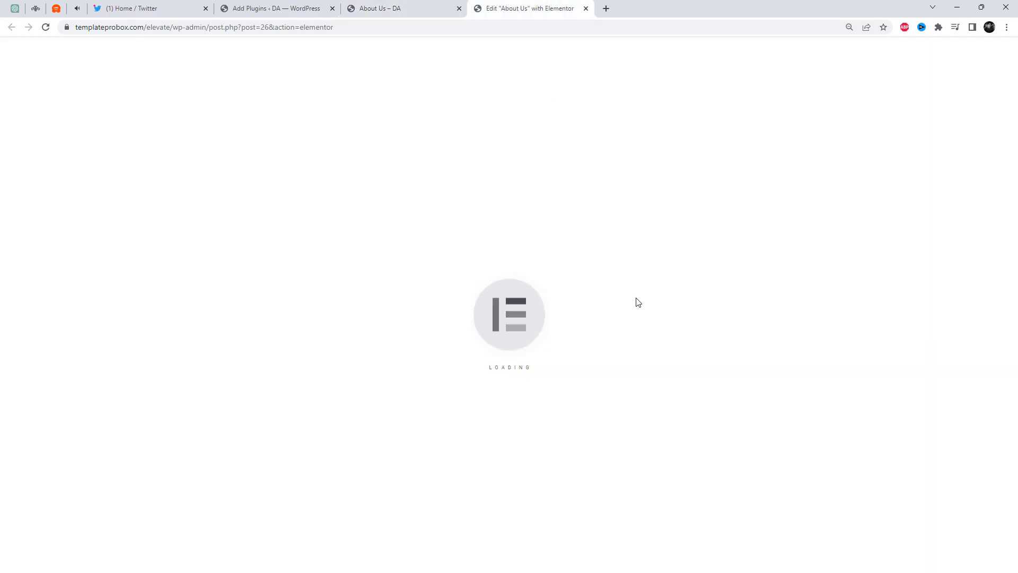
# Add a single-column section between the About Us hero and the intro paragraph and set its content width to Full Width
pyautogui.scroll(-5, 636, 301)
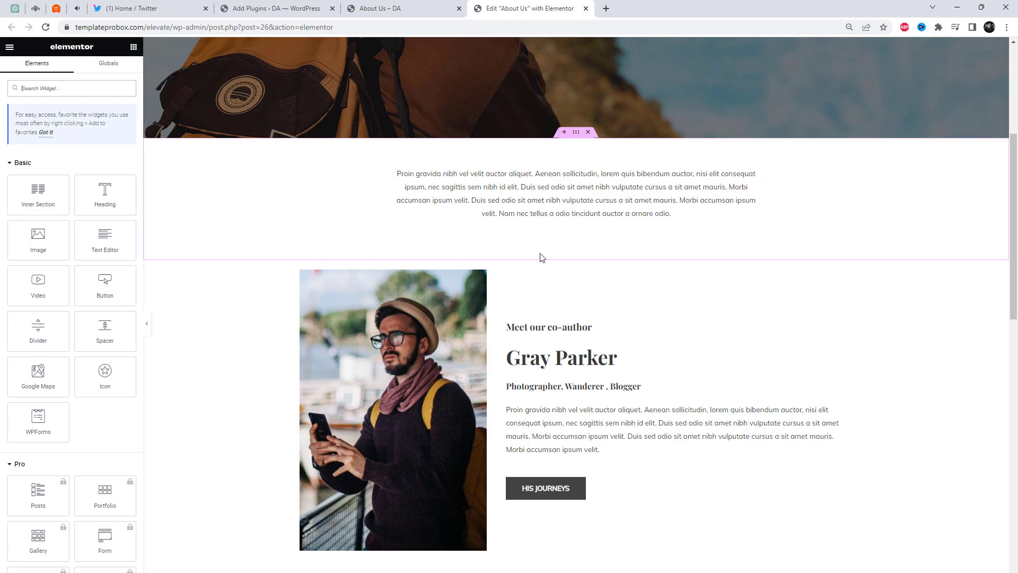
pyautogui.scroll(-7, 551, 239)
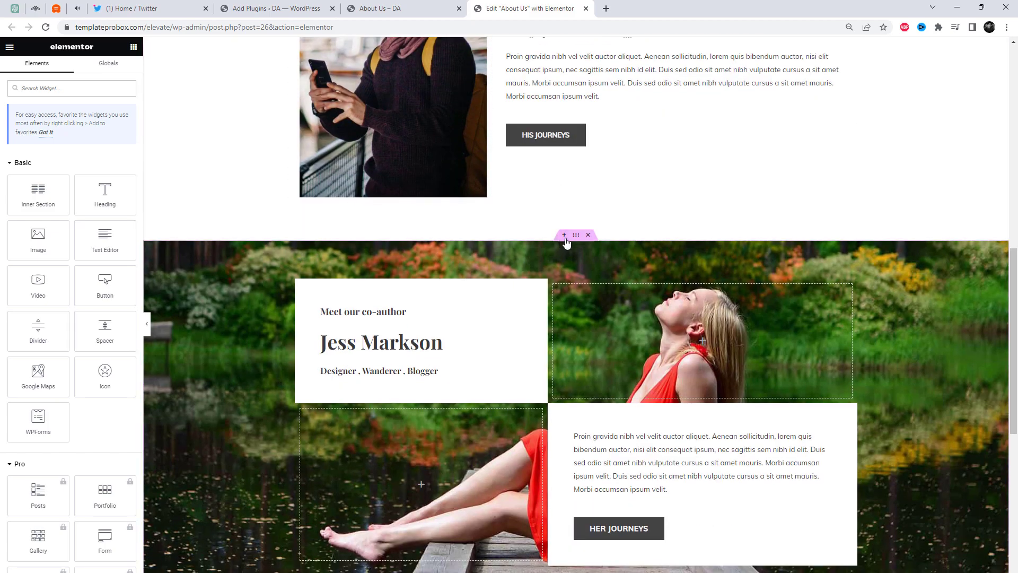
pyautogui.scroll(5, 562, 249)
pyautogui.scroll(3, 567, 236)
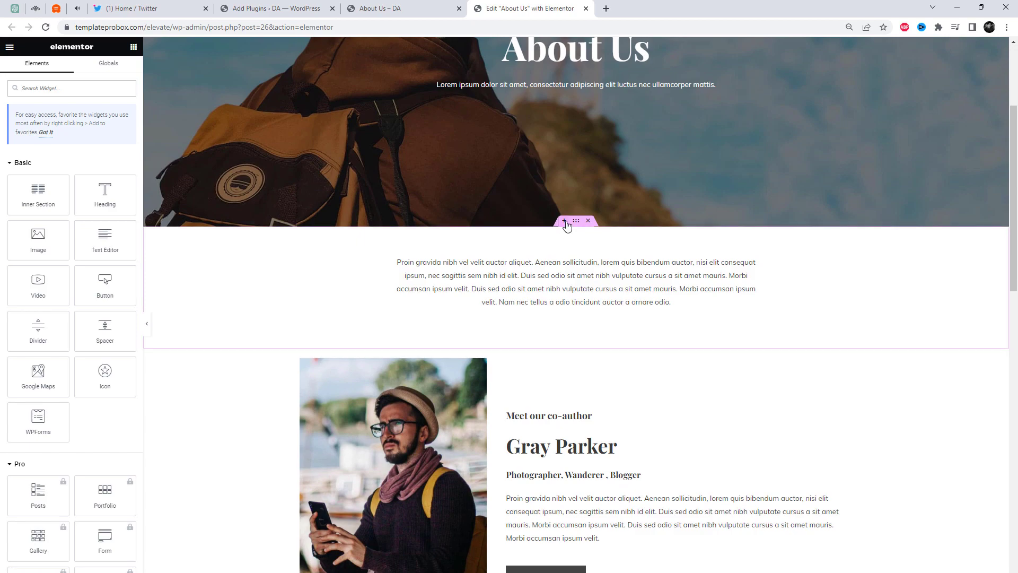
pyautogui.click(564, 221)
pyautogui.click(551, 269)
pyautogui.click(456, 297)
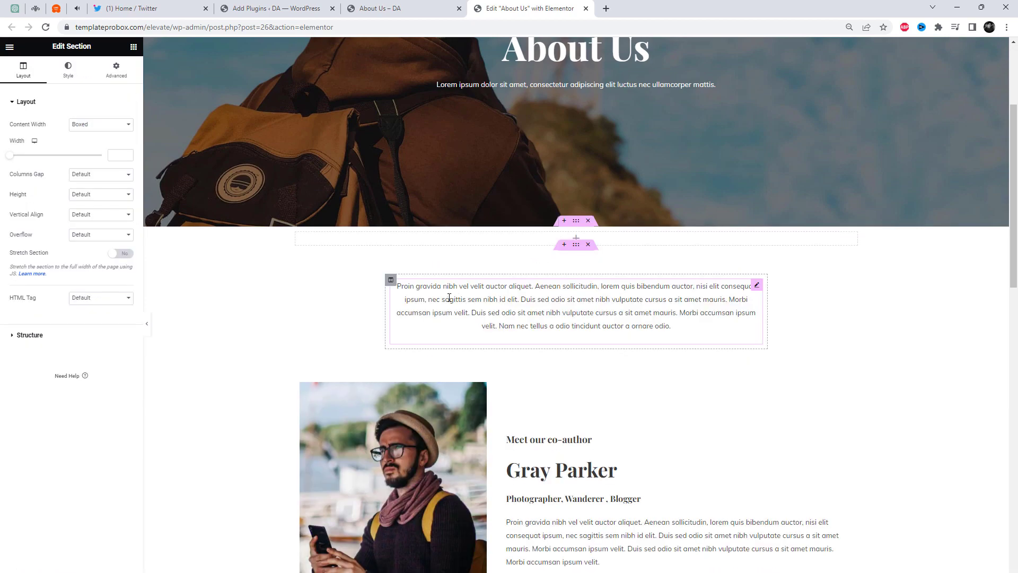
pyautogui.click(80, 124)
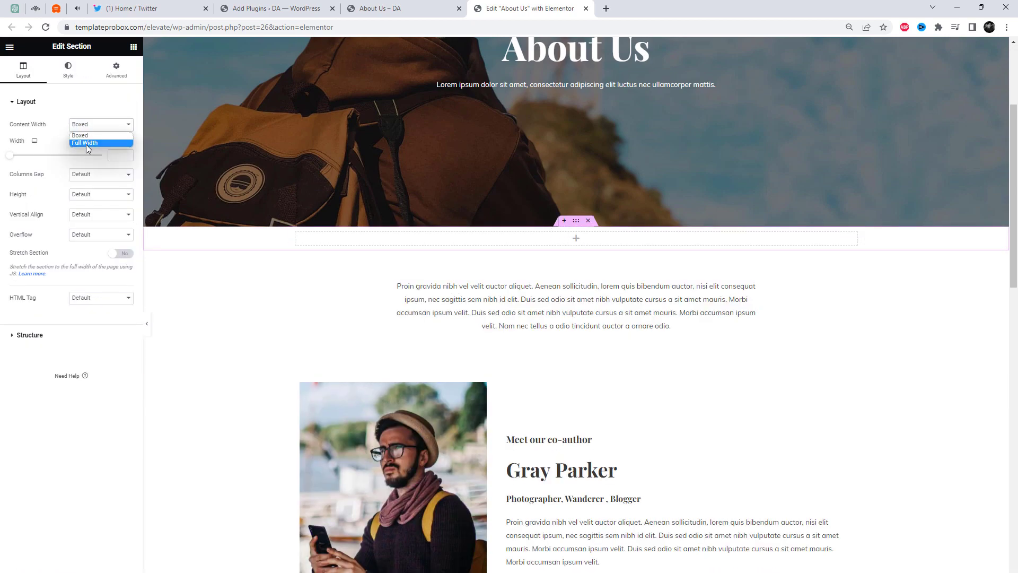
pyautogui.click(86, 143)
# Insert the Prime Slider Rubix widget into the empty full-width section below the hero
pyautogui.click(10, 48)
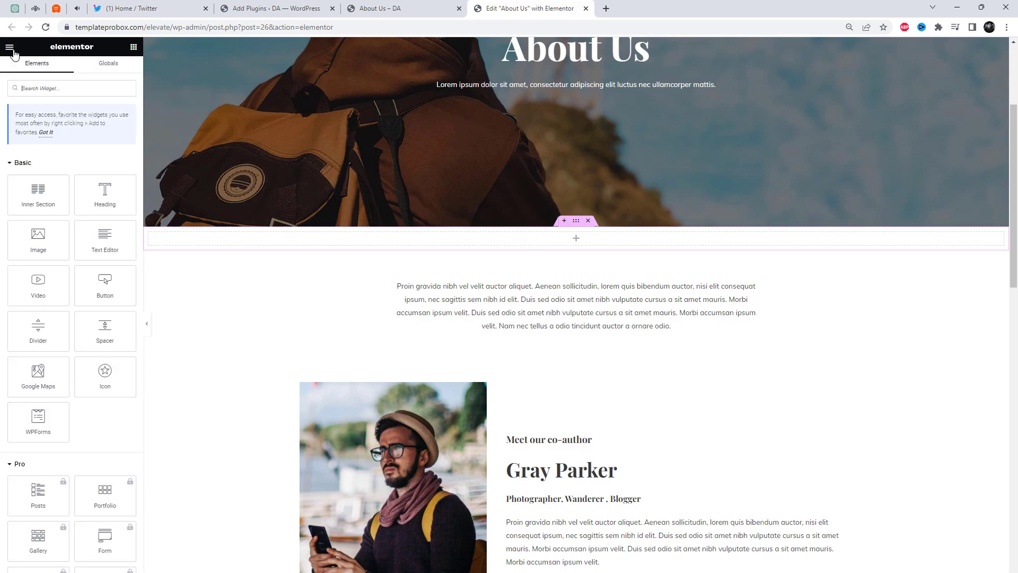
pyautogui.scroll(-6, 103, 339)
pyautogui.scroll(-10, 107, 353)
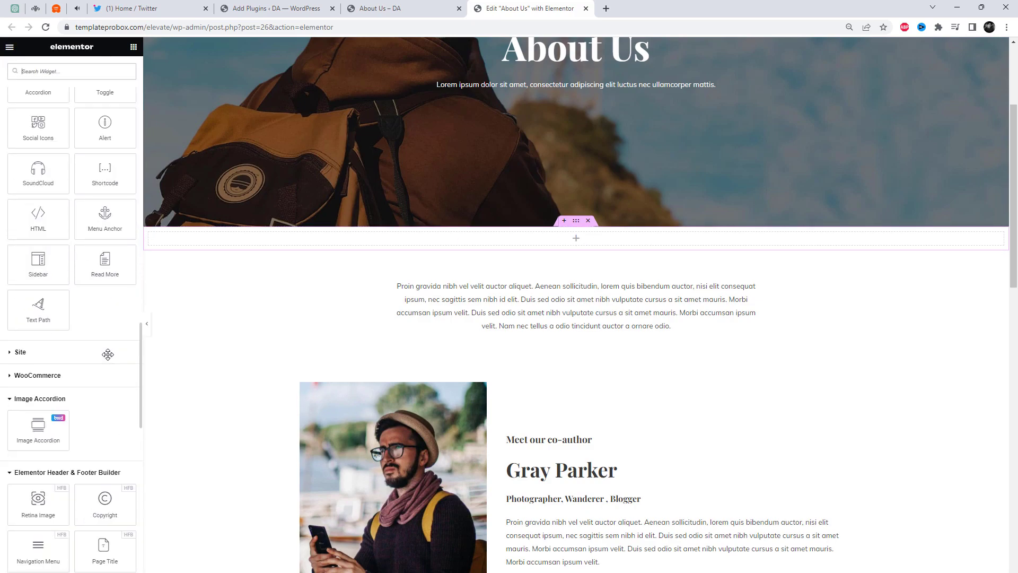
pyautogui.scroll(-3, 116, 442)
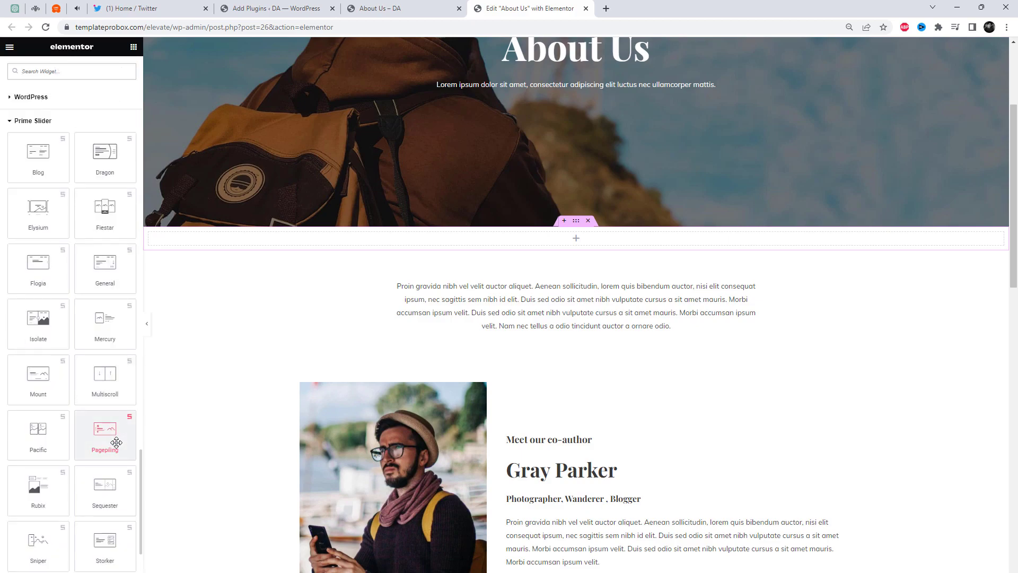
pyautogui.scroll(-2, 116, 442)
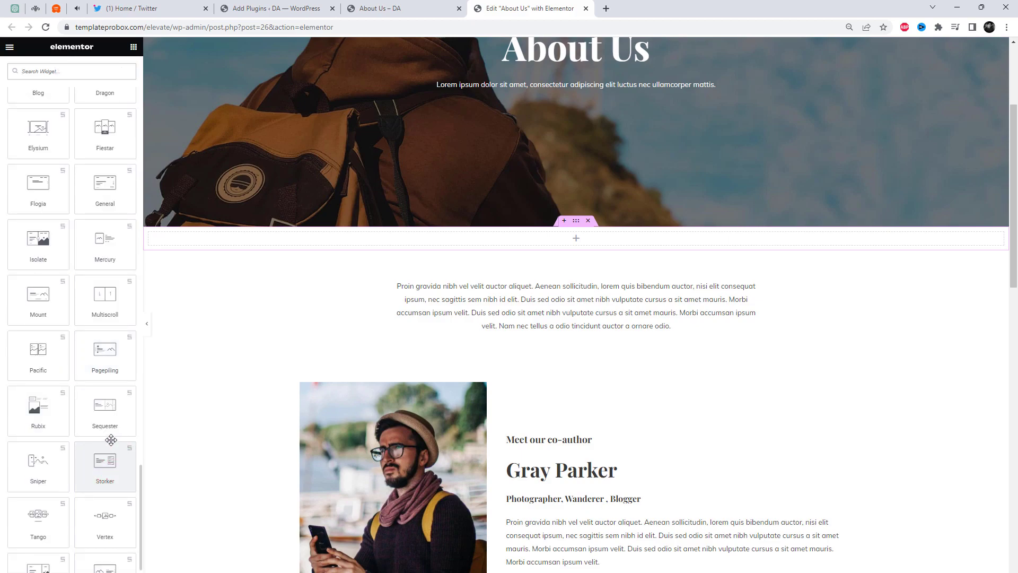
pyautogui.moveTo(46, 419); pyautogui.dragTo(511, 239)
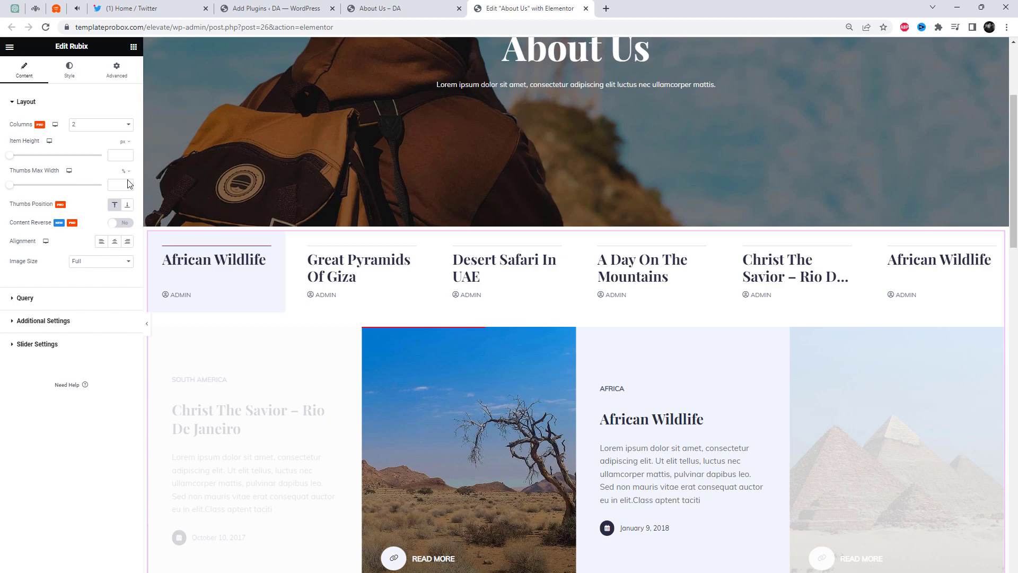
# Set the Rubix slider to 1 column and place its thumbs at the bottom
pyautogui.scroll(-2, 512, 359)
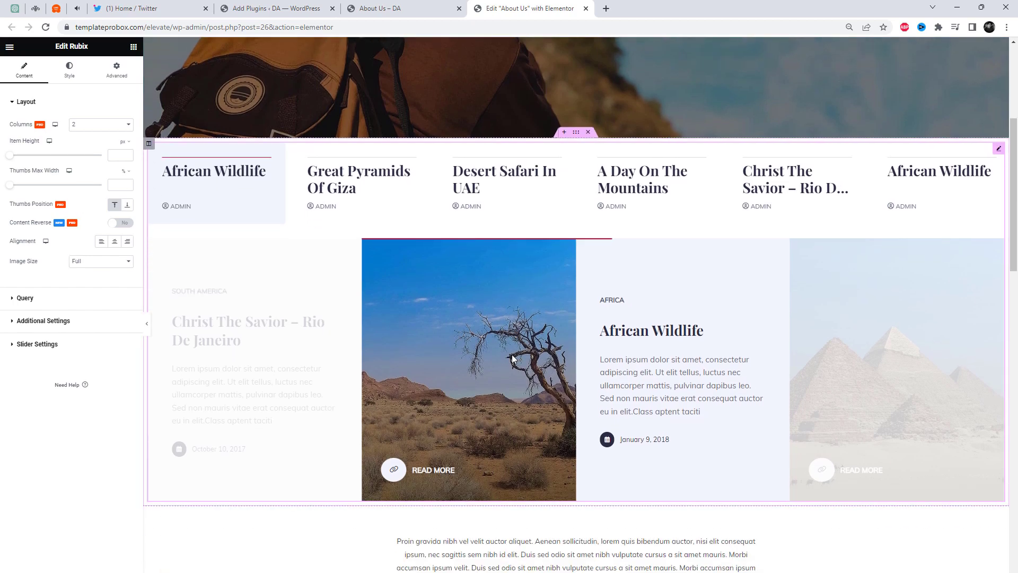
pyautogui.click(90, 128)
pyautogui.click(90, 133)
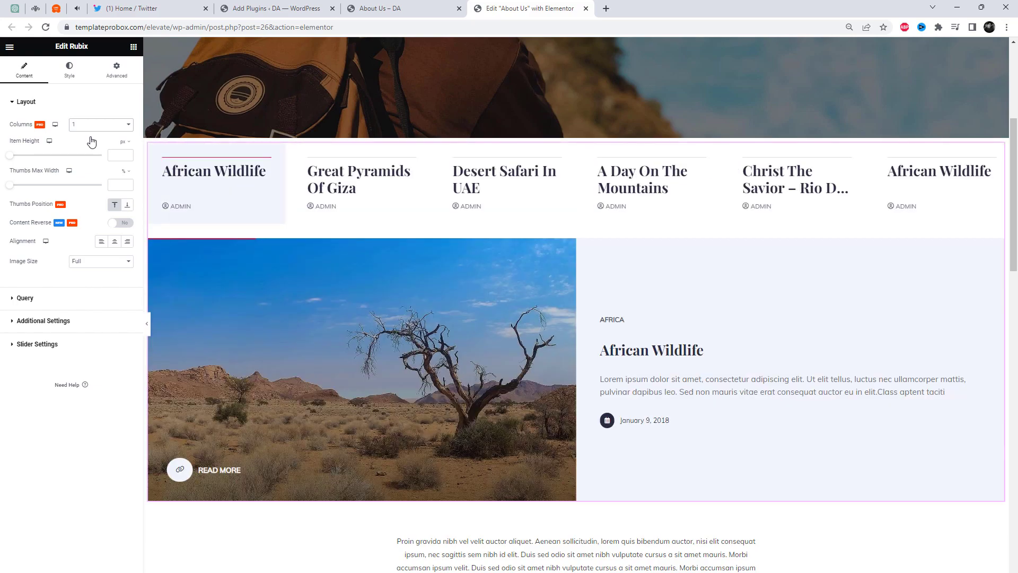
pyautogui.click(128, 205)
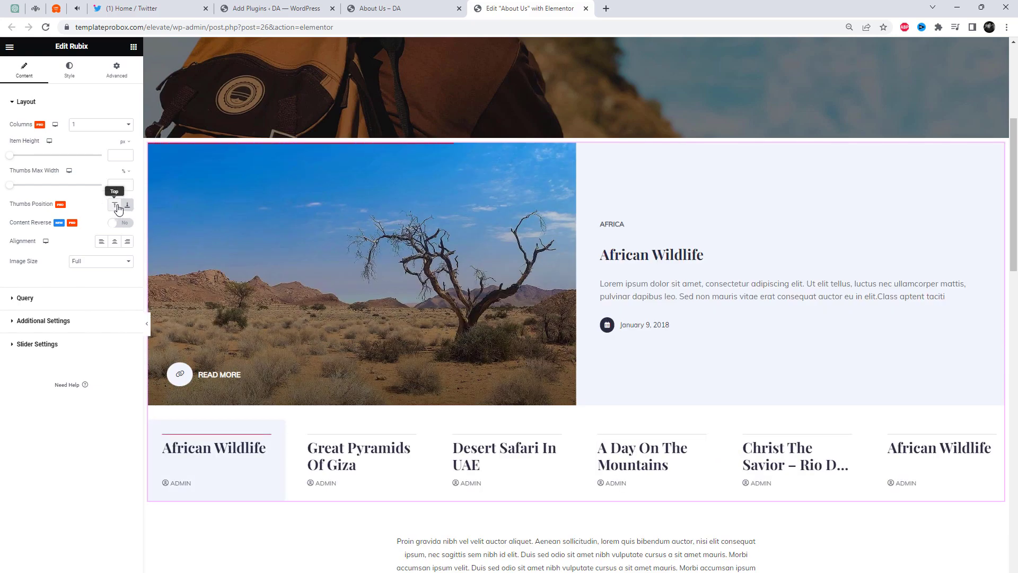
pyautogui.click(116, 206)
pyautogui.click(128, 206)
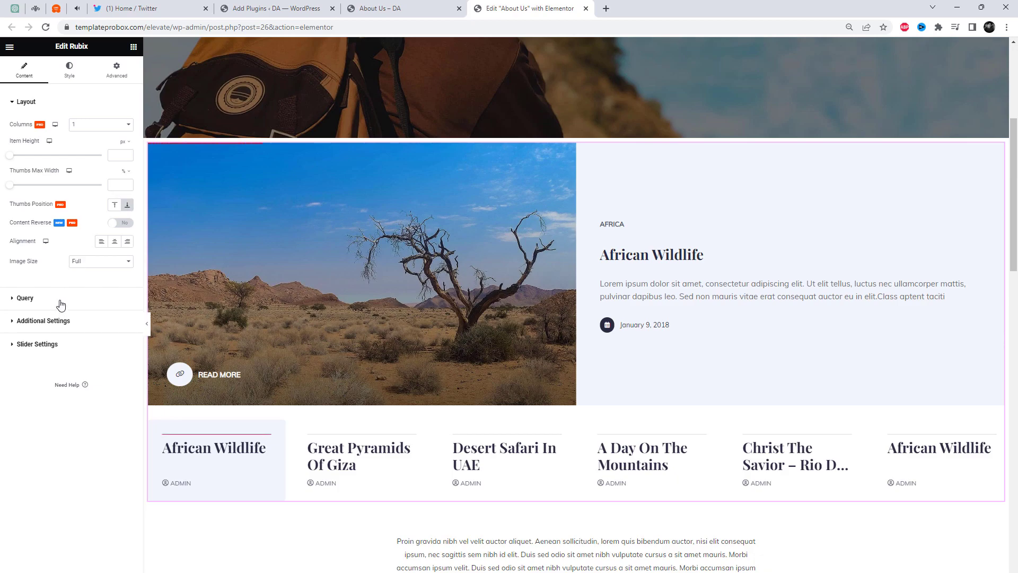
# Try the Large - 1024 x 1024 image size for the slides and switch it back to Full
pyautogui.click(99, 262)
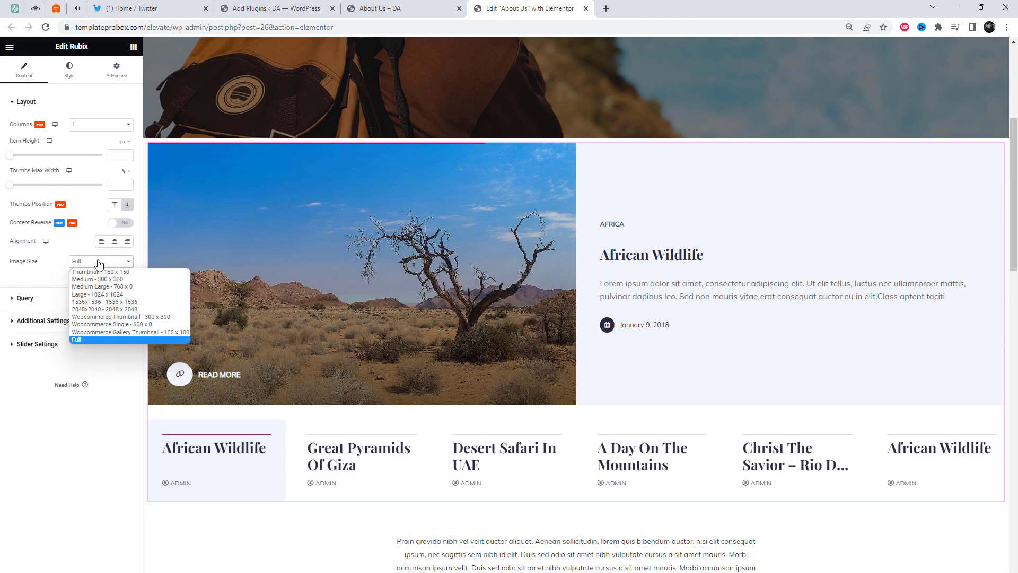
pyautogui.click(104, 294)
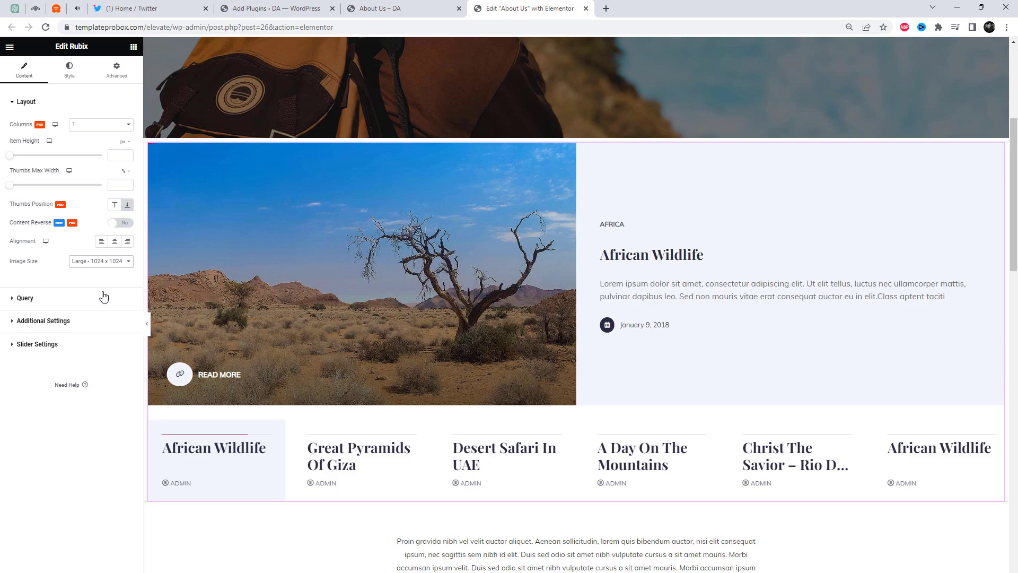
pyautogui.click(100, 264)
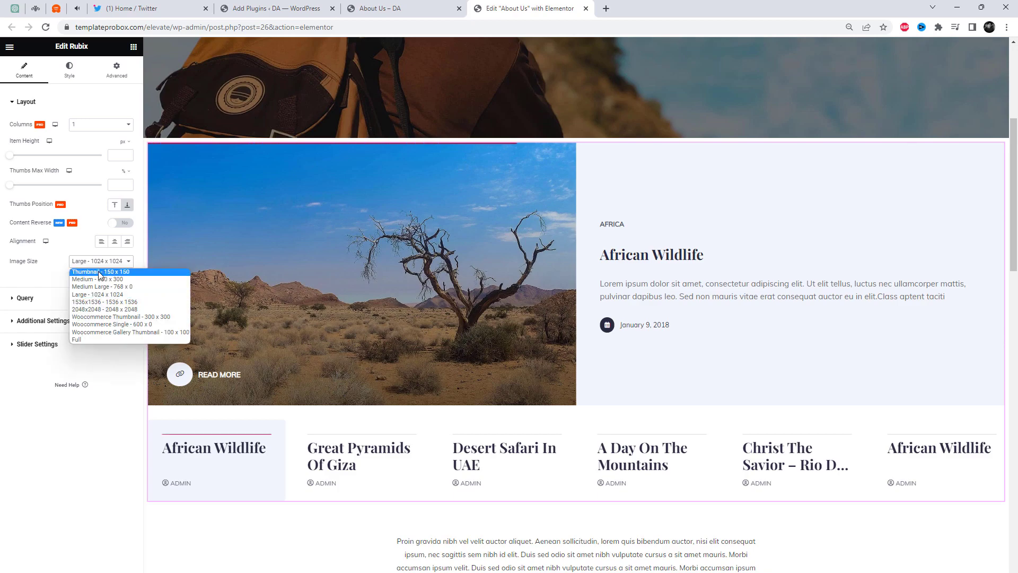
pyautogui.click(78, 339)
# Examine the Rubix query settings for the post source, the include and exclude filters and the date range, keeping Posts as the source
pyautogui.click(69, 299)
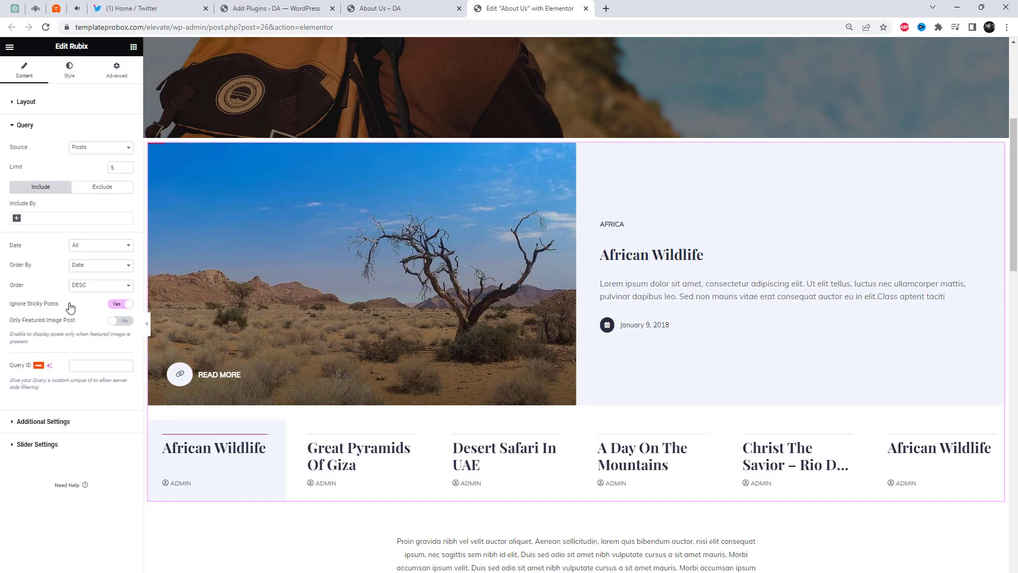
pyautogui.click(93, 153)
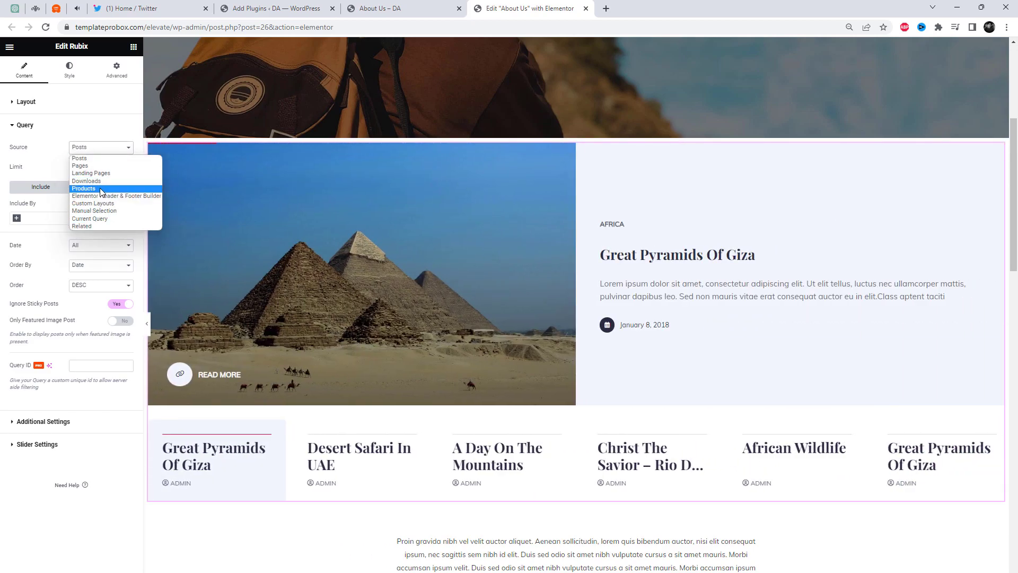
pyautogui.click(103, 159)
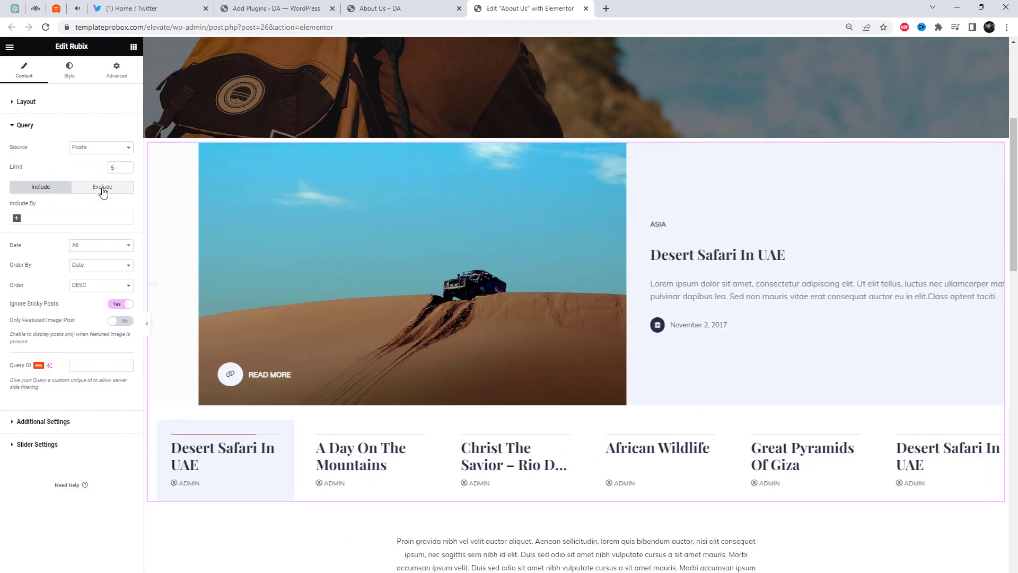
pyautogui.click(103, 188)
pyautogui.click(49, 188)
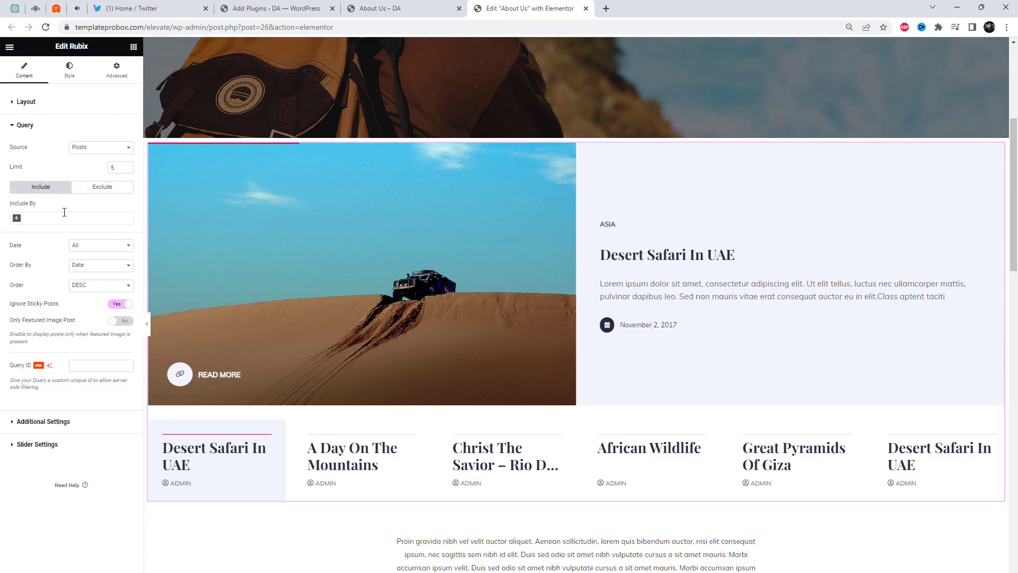
pyautogui.click(98, 188)
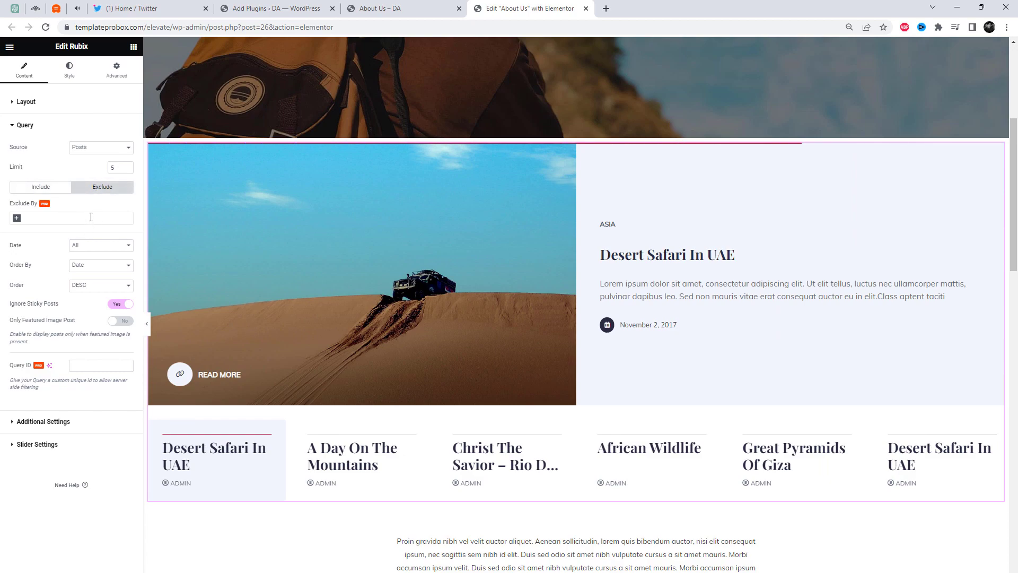
pyautogui.click(17, 218)
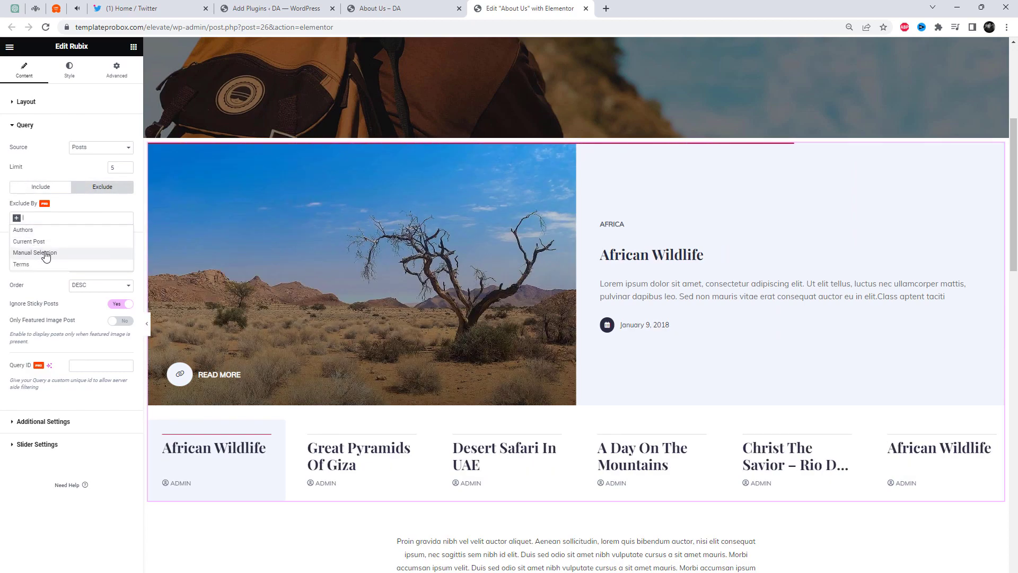
pyautogui.click(71, 205)
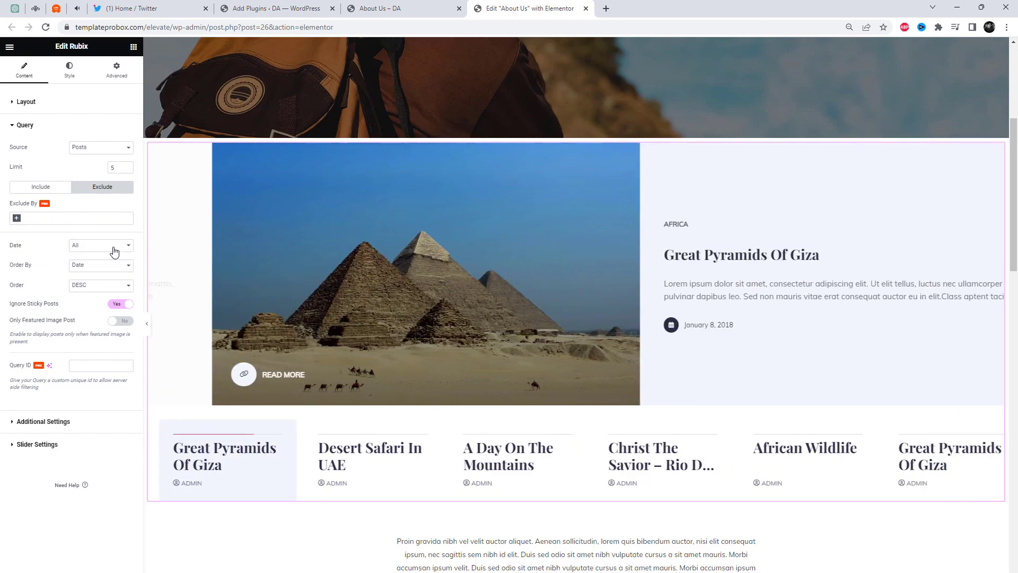
pyautogui.click(95, 247)
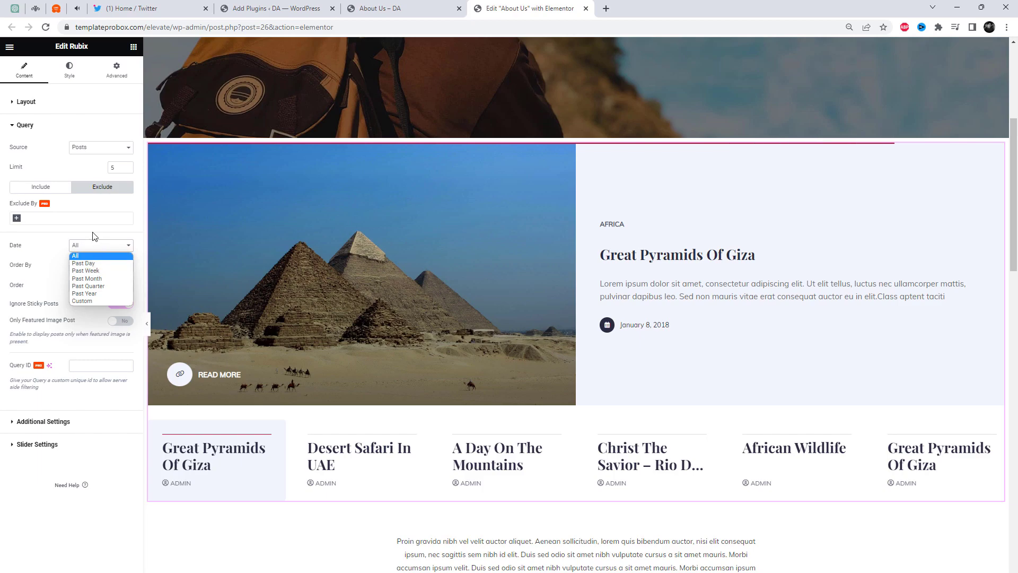
pyautogui.click(93, 237)
# Order the queried posts by Title and toggle the Ignore Sticky Posts option
pyautogui.click(114, 266)
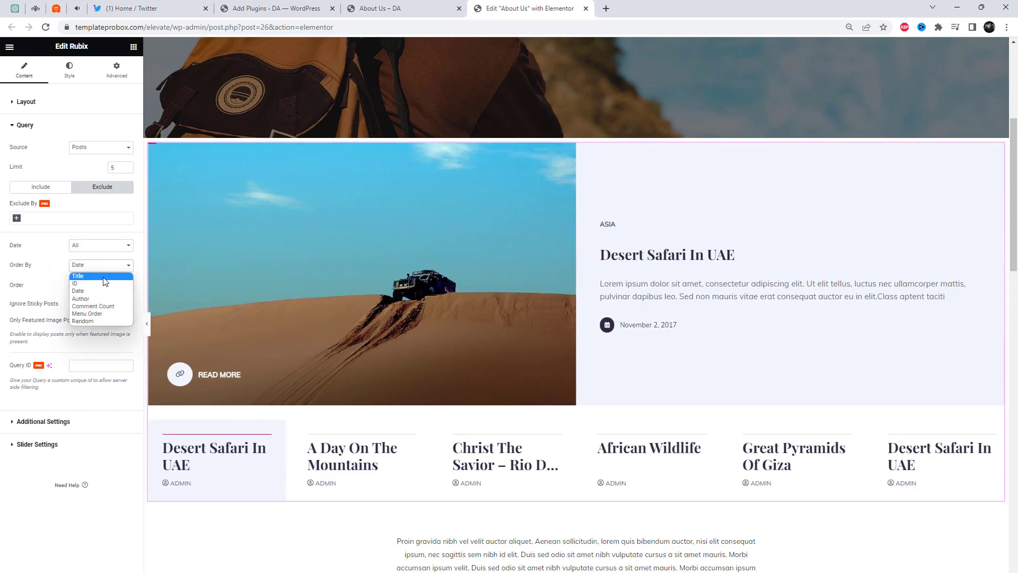
pyautogui.click(104, 277)
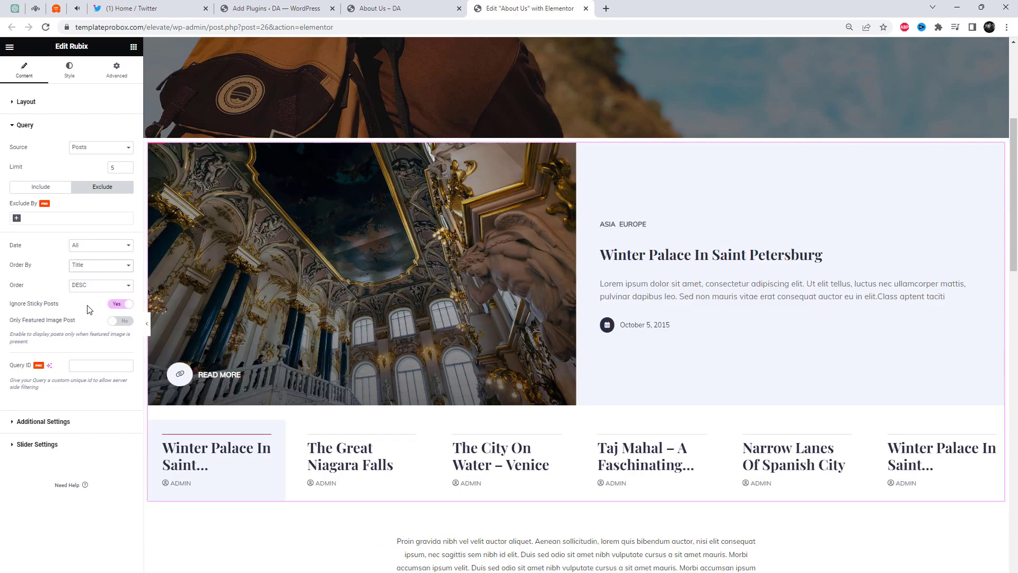
pyautogui.click(118, 304)
# Turn on Human Different Time and Time Short Format for the slide dates in the additional settings
pyautogui.click(79, 424)
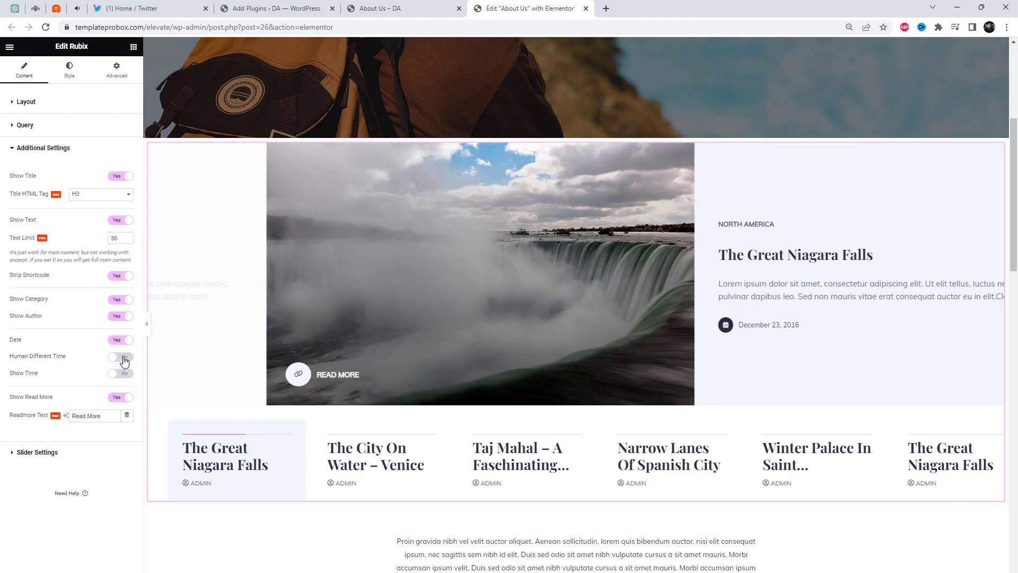
pyautogui.click(123, 358)
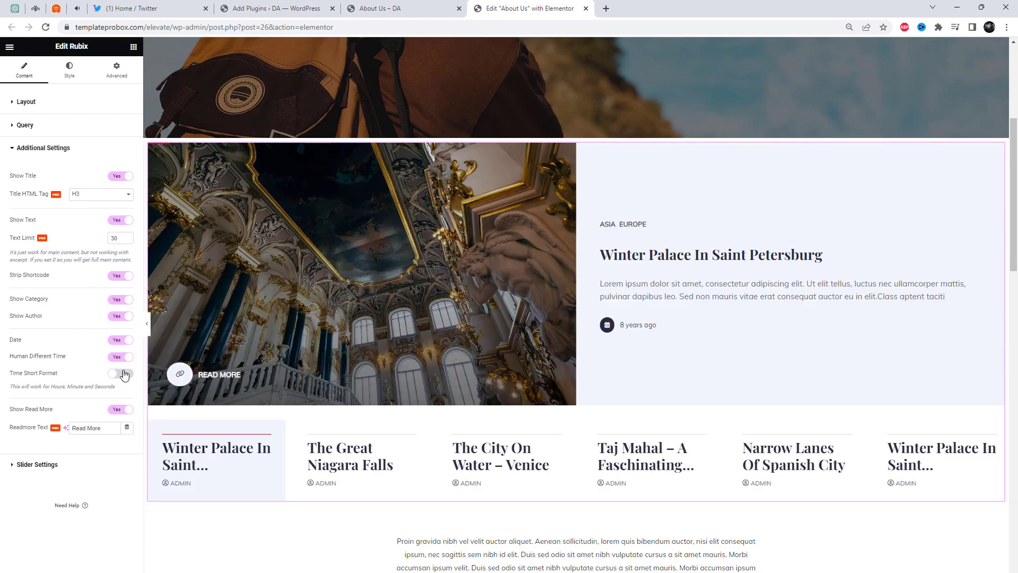
pyautogui.click(124, 373)
# In the slider settings, turn off Autoplay, turn on Grab Cursor and set the animation speed to 1000 ms
pyautogui.click(76, 470)
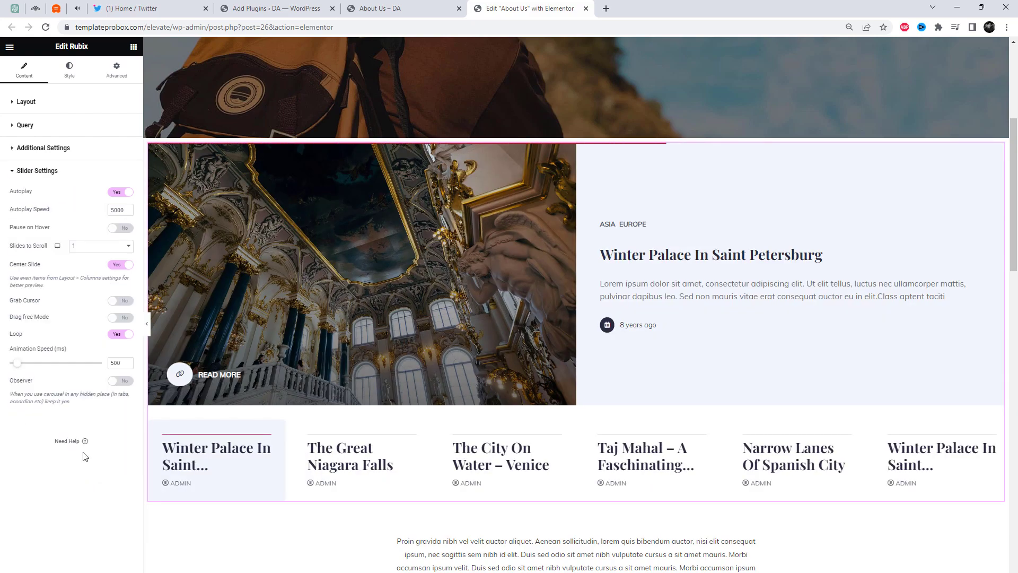
pyautogui.click(119, 194)
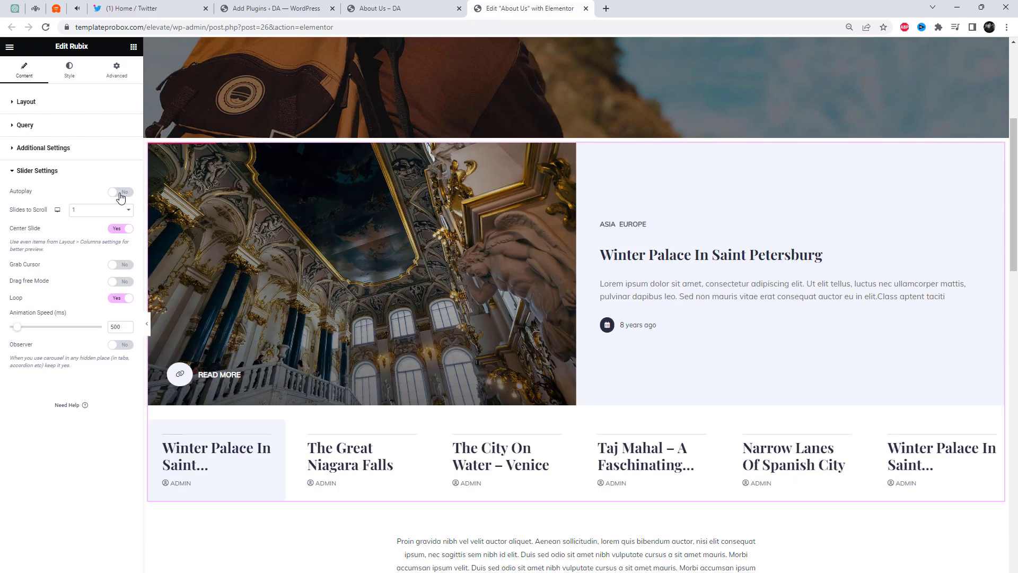
pyautogui.click(122, 265)
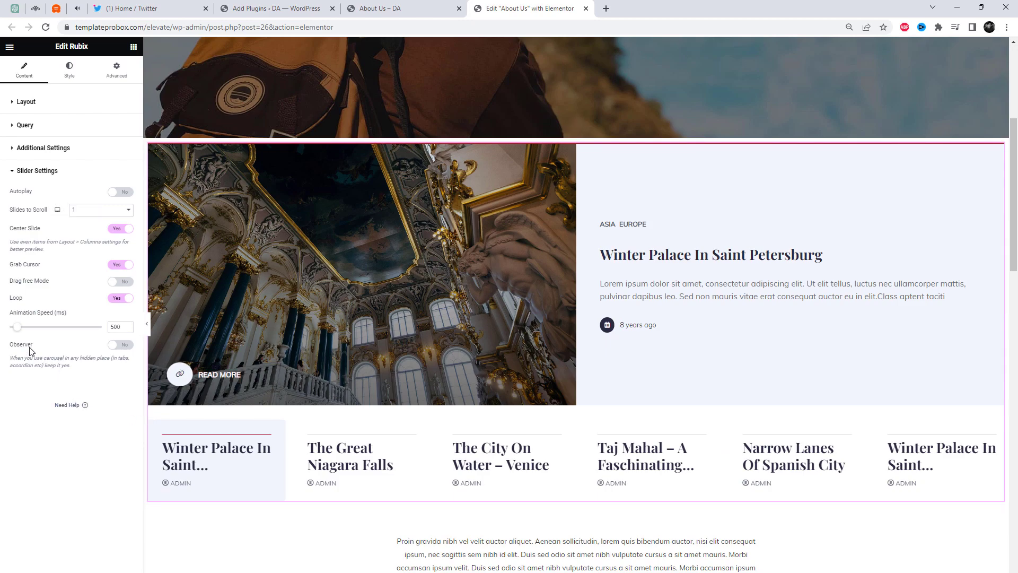
pyautogui.doubleClick(125, 328)
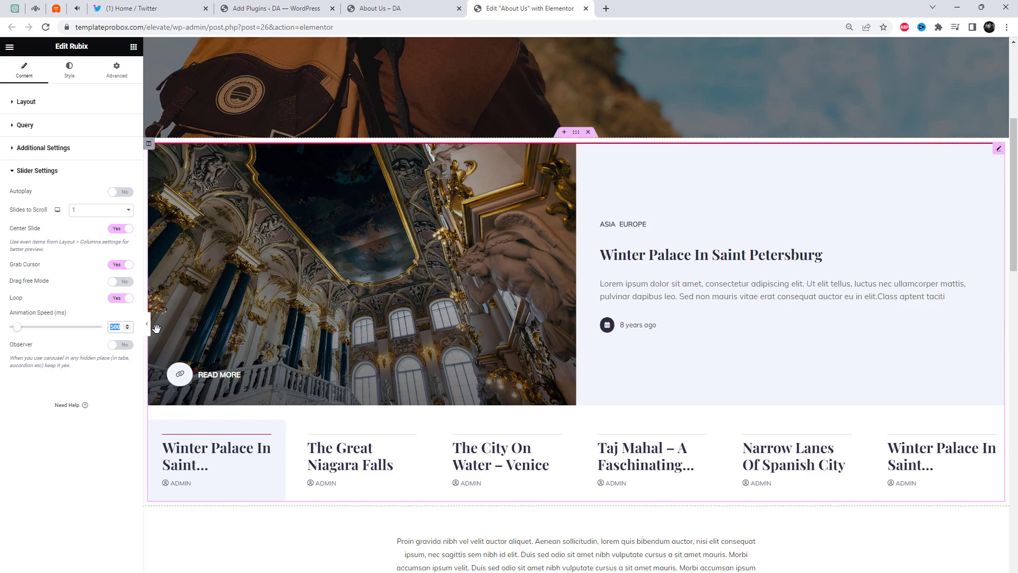
pyautogui.write('1000')
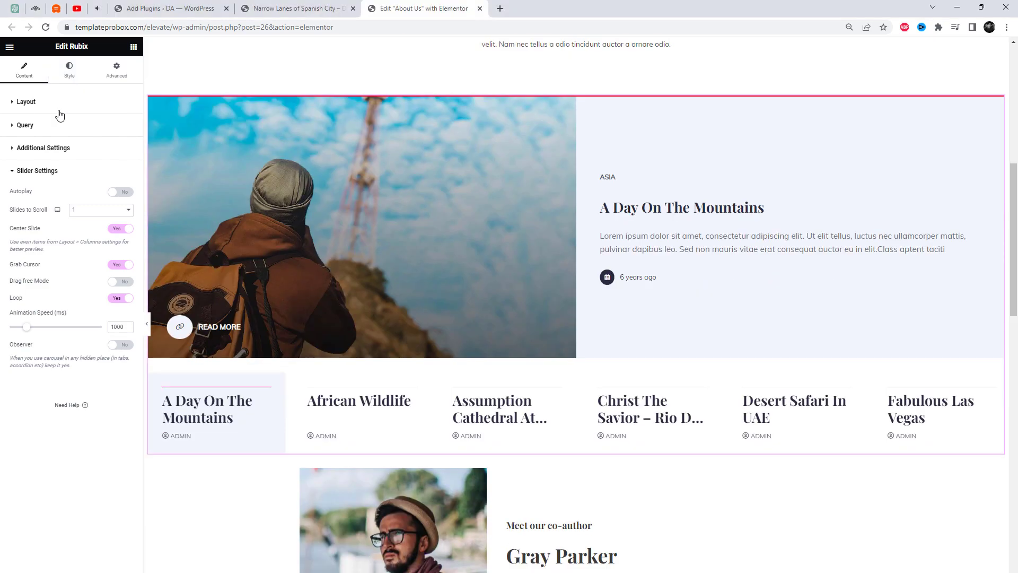
# Change the Rubix slider layout to 2 columns with an item height of about 623 px
pyautogui.click(58, 110)
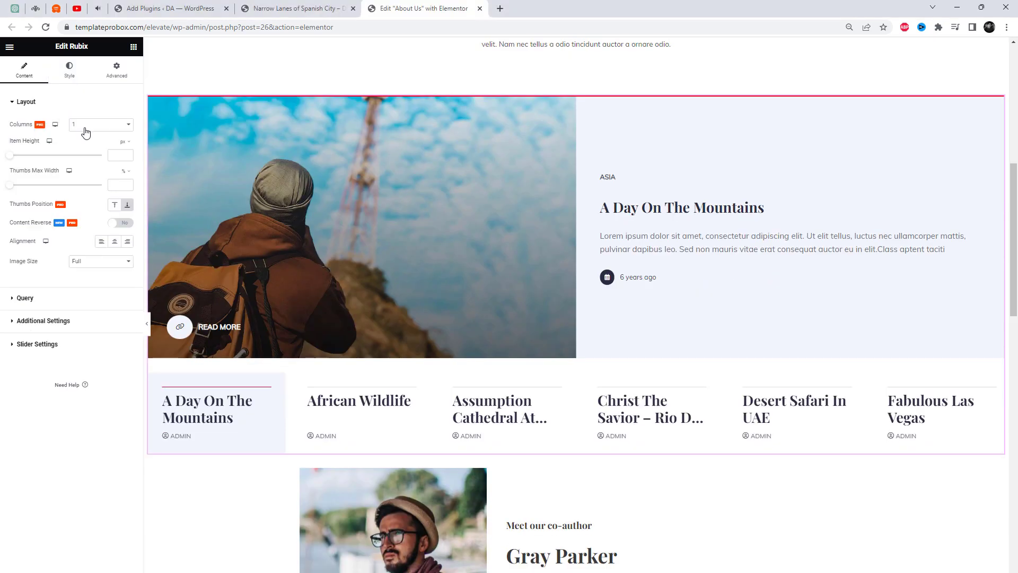
pyautogui.click(88, 129)
pyautogui.click(87, 141)
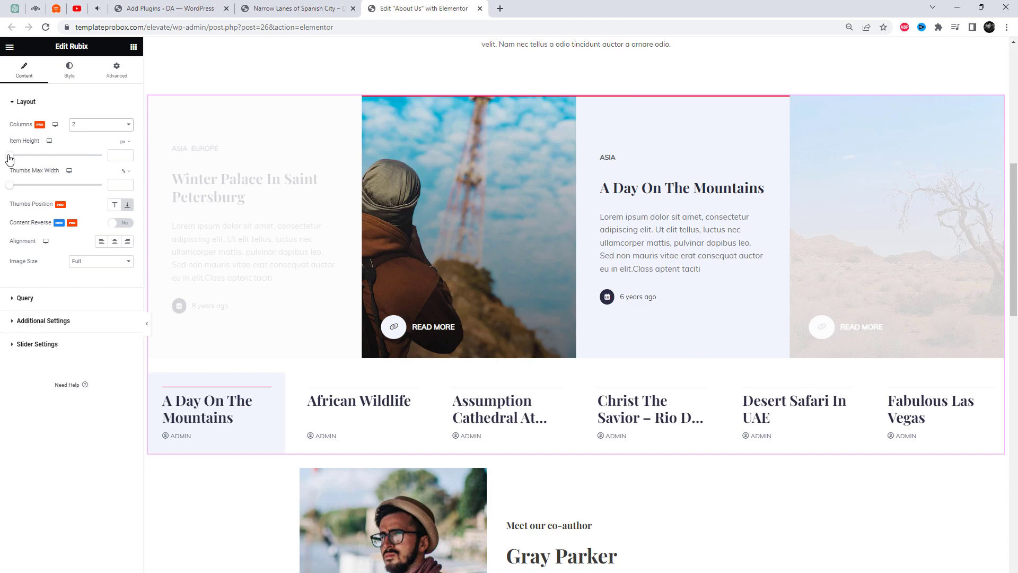
pyautogui.moveTo(9, 157); pyautogui.dragTo(55, 159)
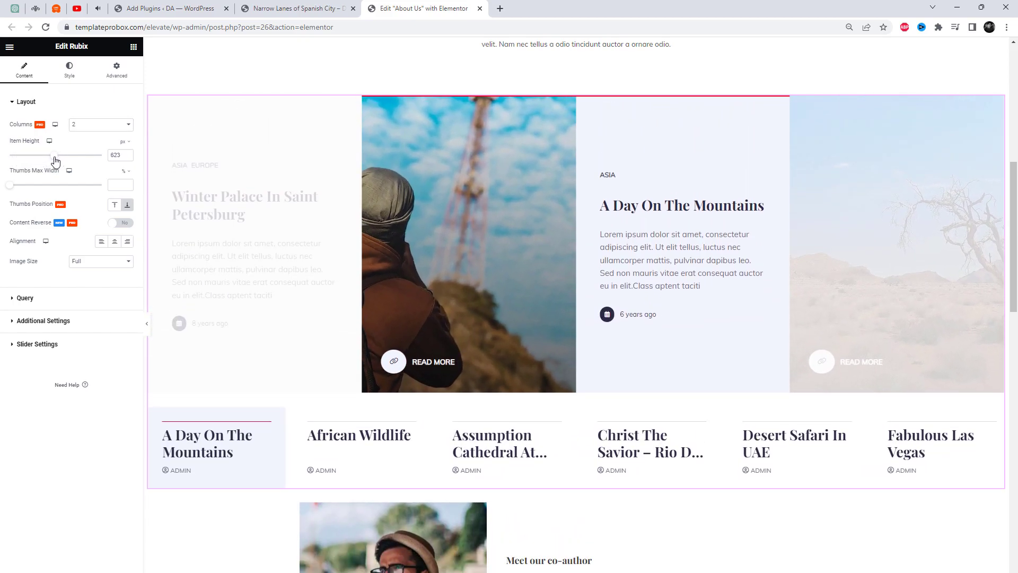
# Try a thumbs max width of 100% and clear the value again
pyautogui.click(121, 183)
pyautogui.write('100')
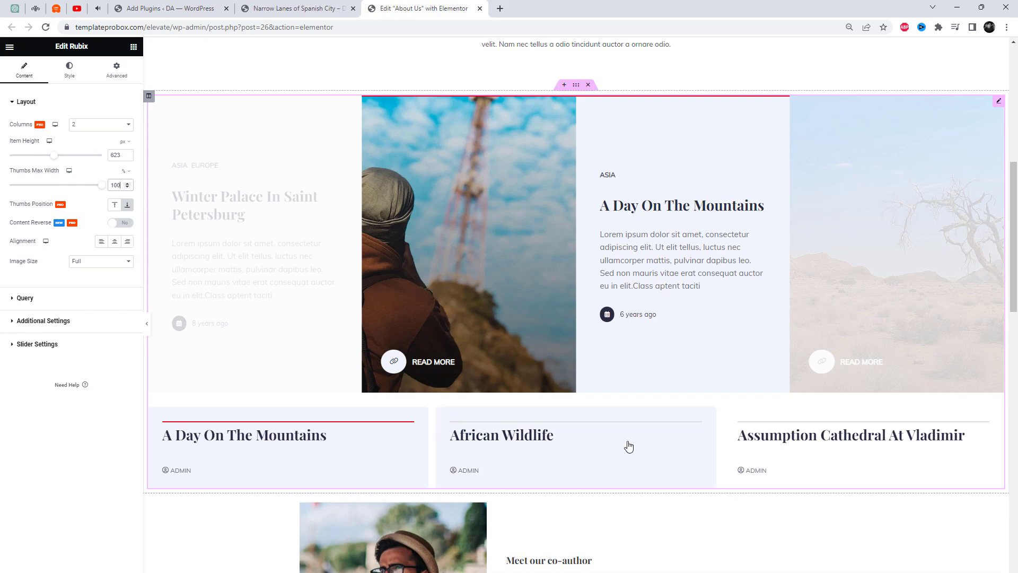
pyautogui.press('BackSpace')
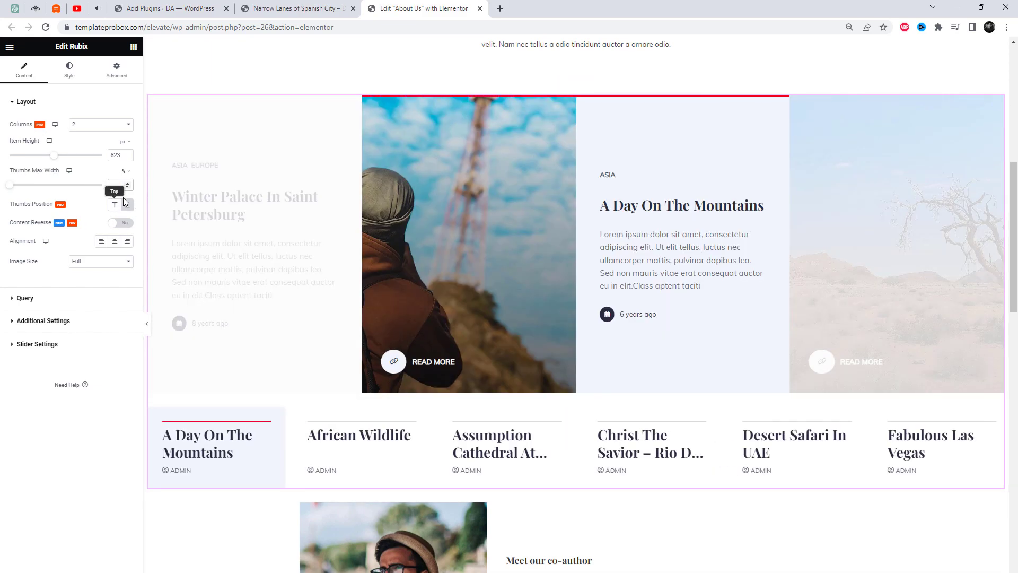
# Place the slider thumbs at the top, turn on Content Reverse and clear the custom item height
pyautogui.click(114, 205)
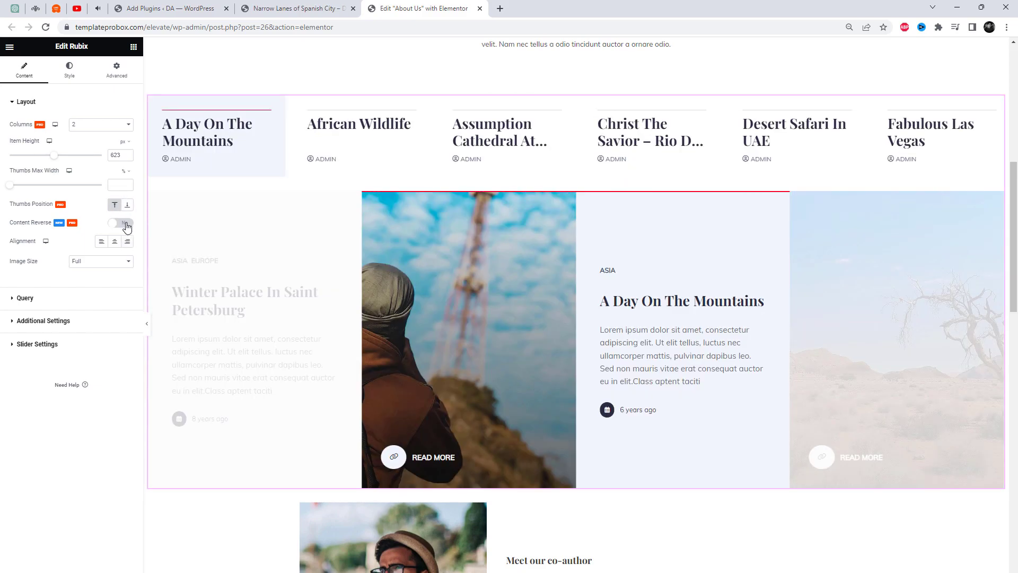
pyautogui.click(126, 224)
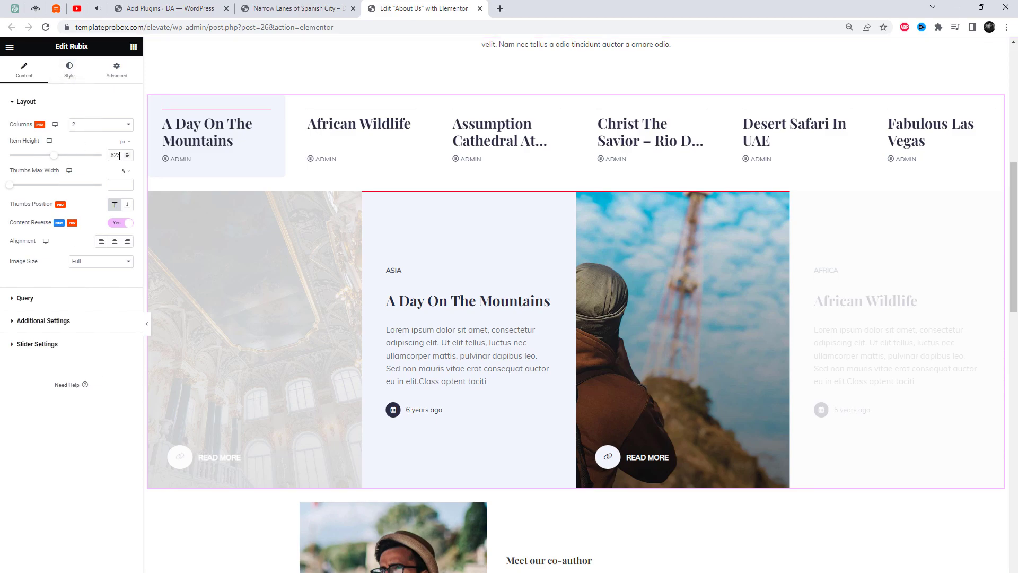
pyautogui.press('BackSpace')
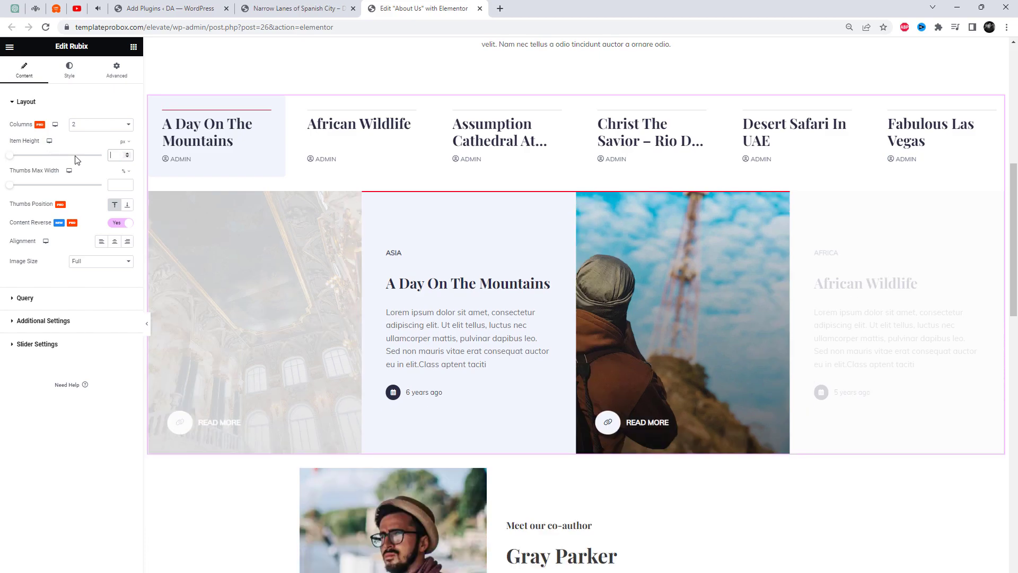
# Look through the Rubix widget's style options for the items, title, text and date
pyautogui.click(70, 82)
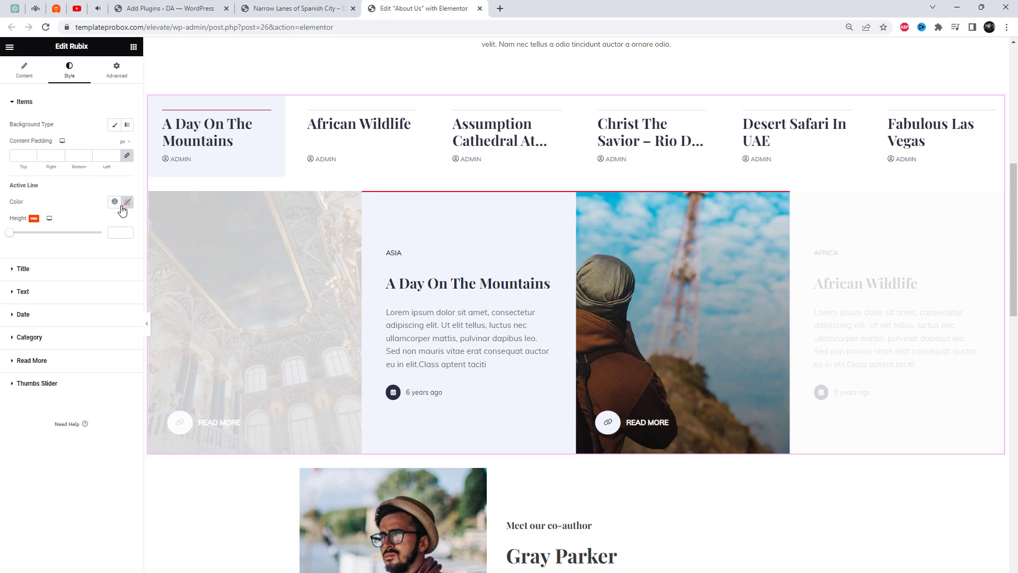
pyautogui.click(80, 271)
pyautogui.click(78, 280)
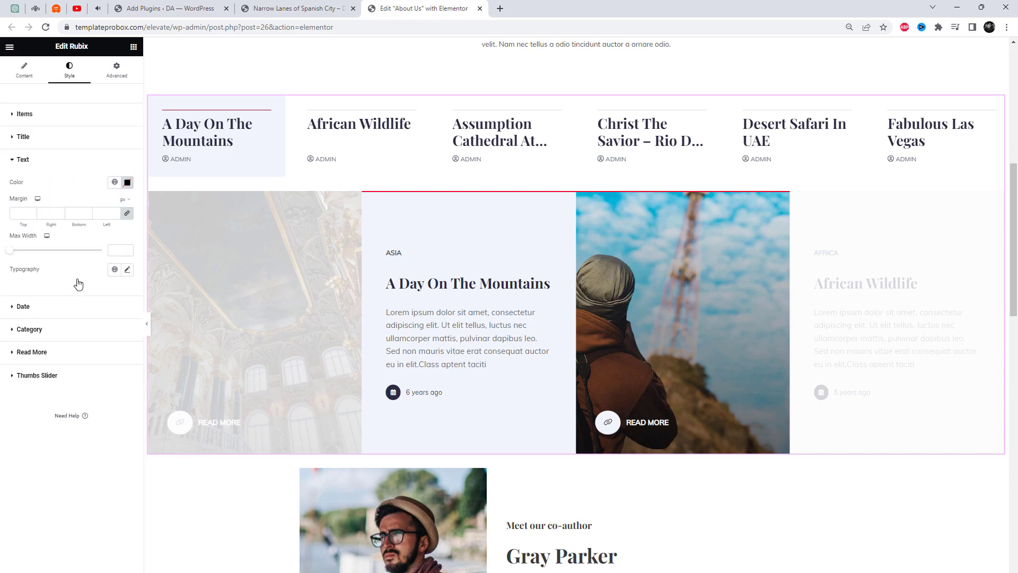
pyautogui.click(74, 315)
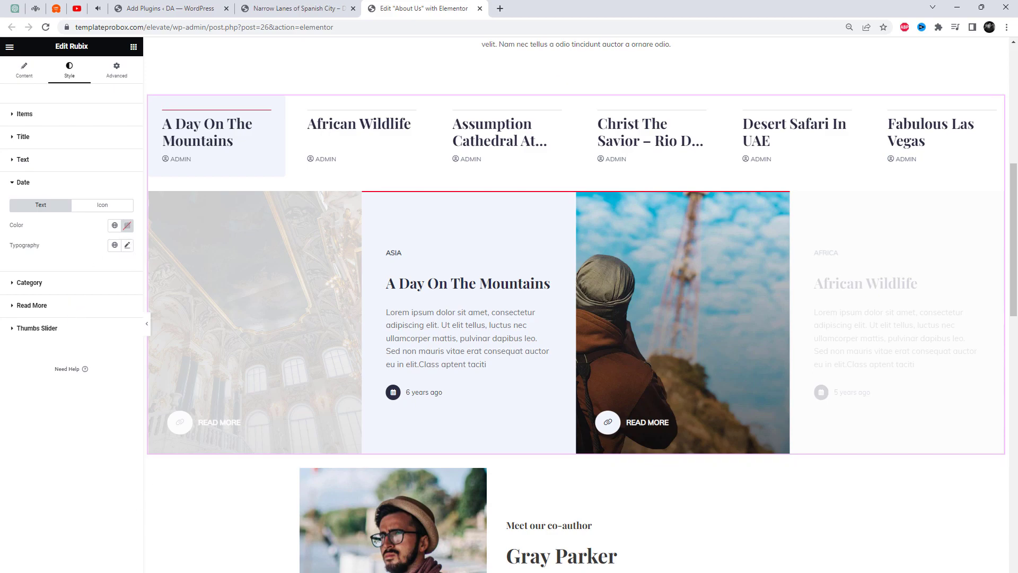
# Load the live About Us page in the browser tab showing the Spanish City post and view the published slider
pyautogui.click(291, 9)
pyautogui.click(302, 27)
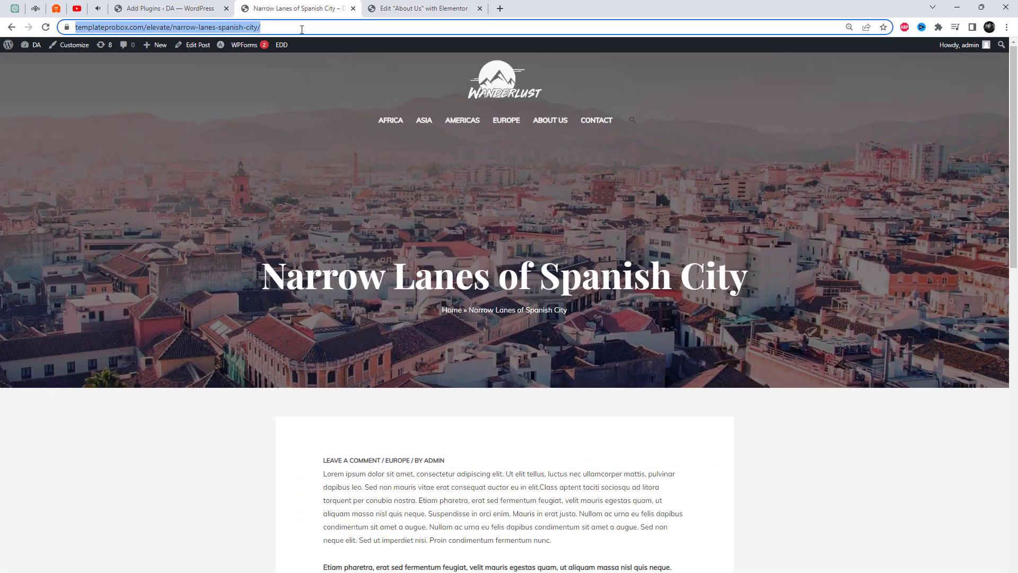
pyautogui.click(534, 122)
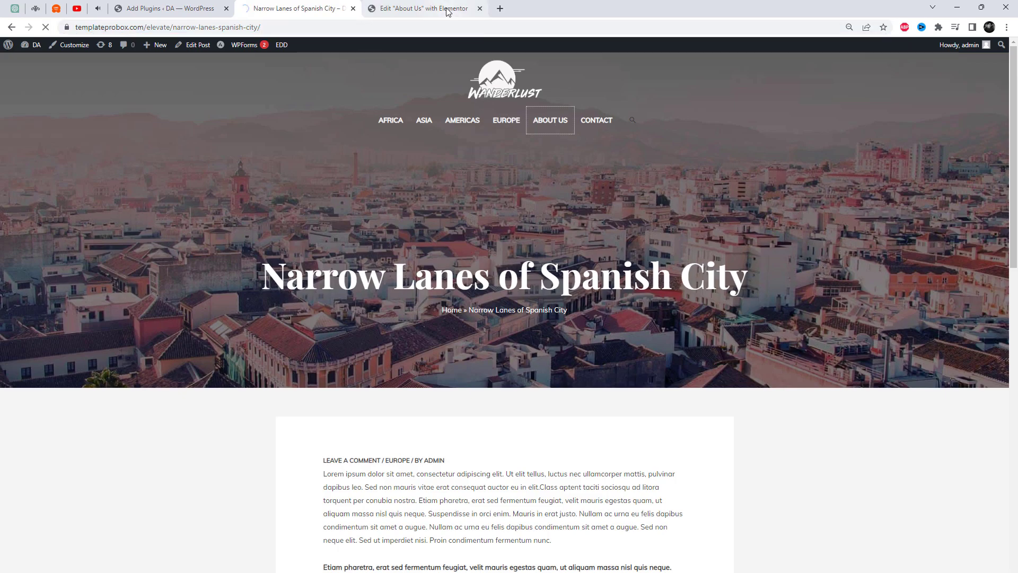
pyautogui.click(424, 9)
pyautogui.click(315, 5)
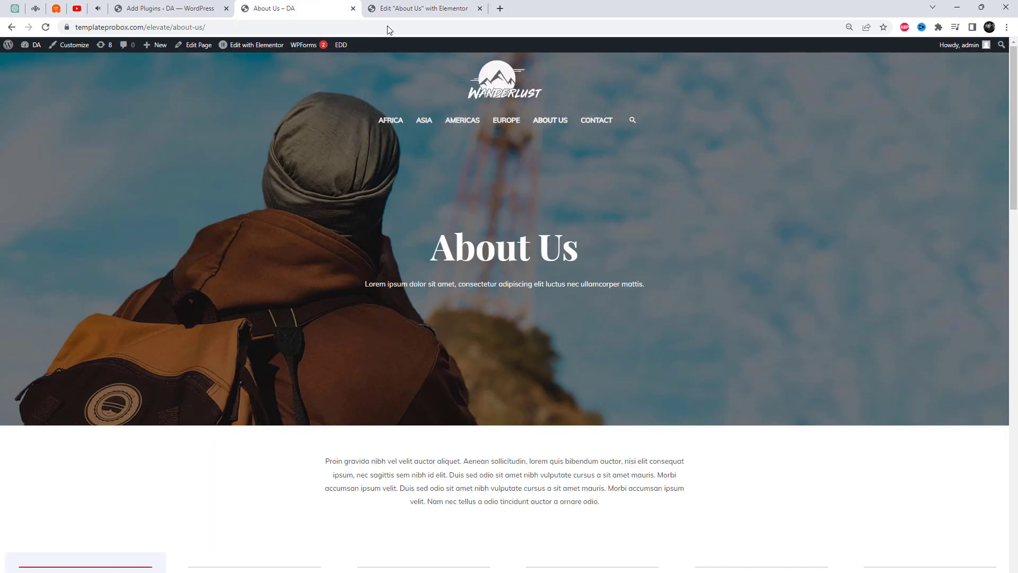
pyautogui.scroll(-10, 684, 263)
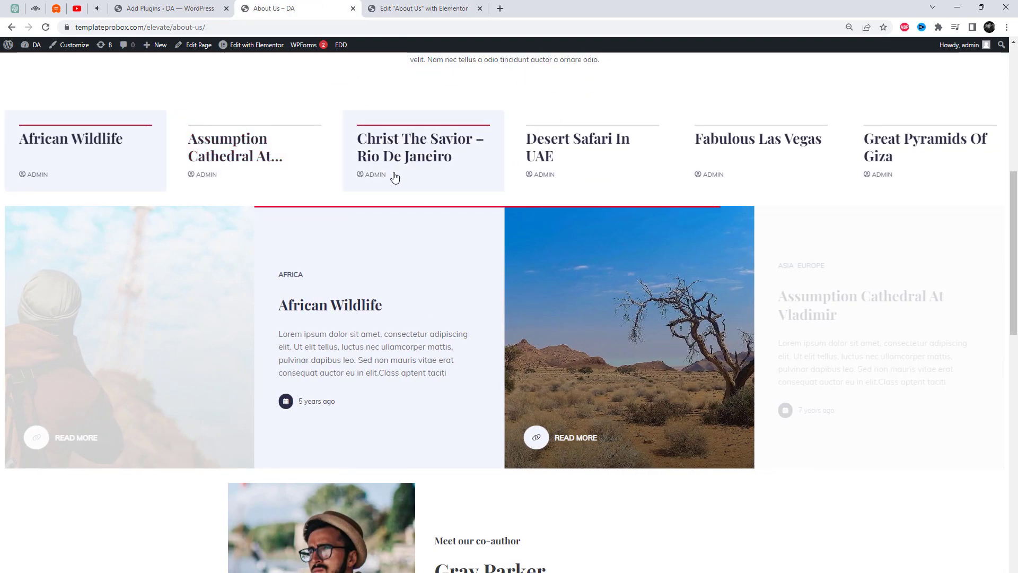
# Step through the live two-column slider by selecting thumbs such as Christ The Savior, Great Pyramids and Winter Palace
pyautogui.click(395, 178)
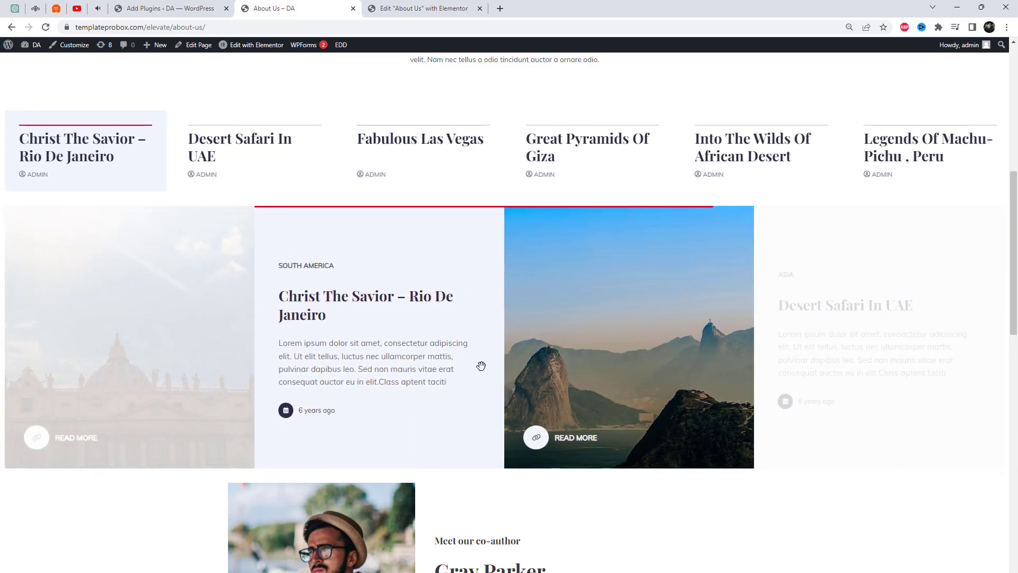
pyautogui.click(593, 159)
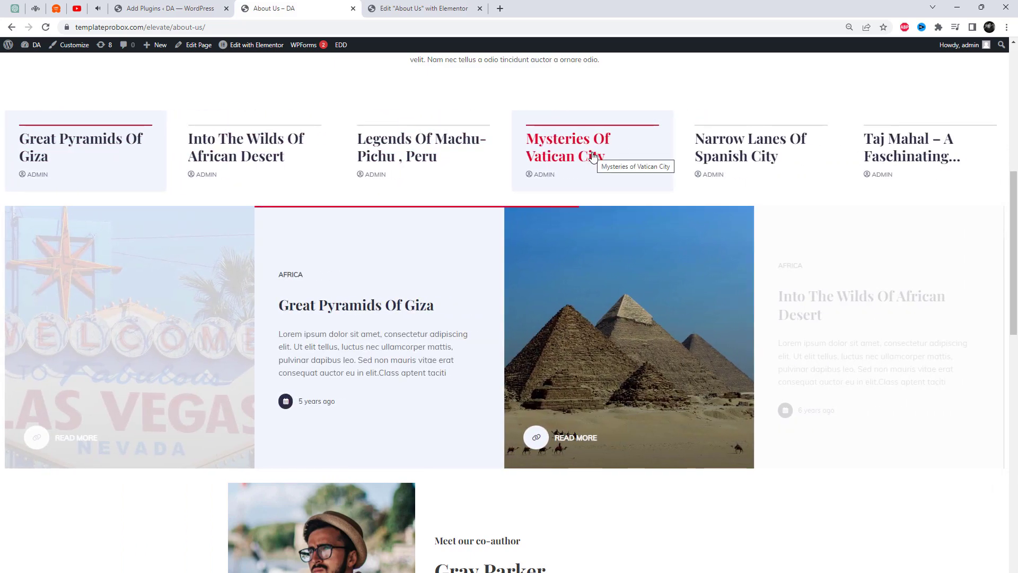
pyautogui.click(722, 153)
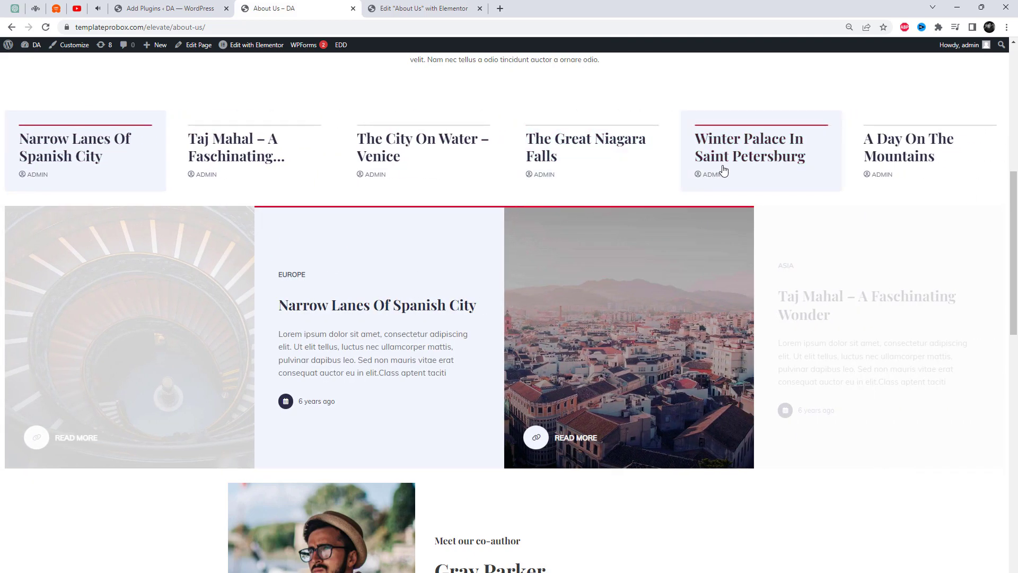
pyautogui.click(723, 170)
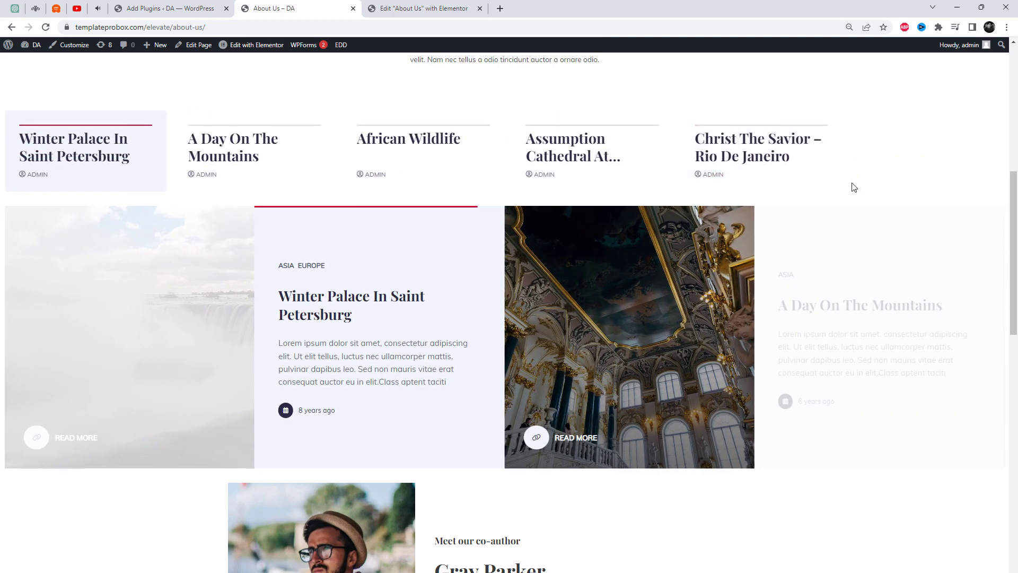
pyautogui.click(795, 165)
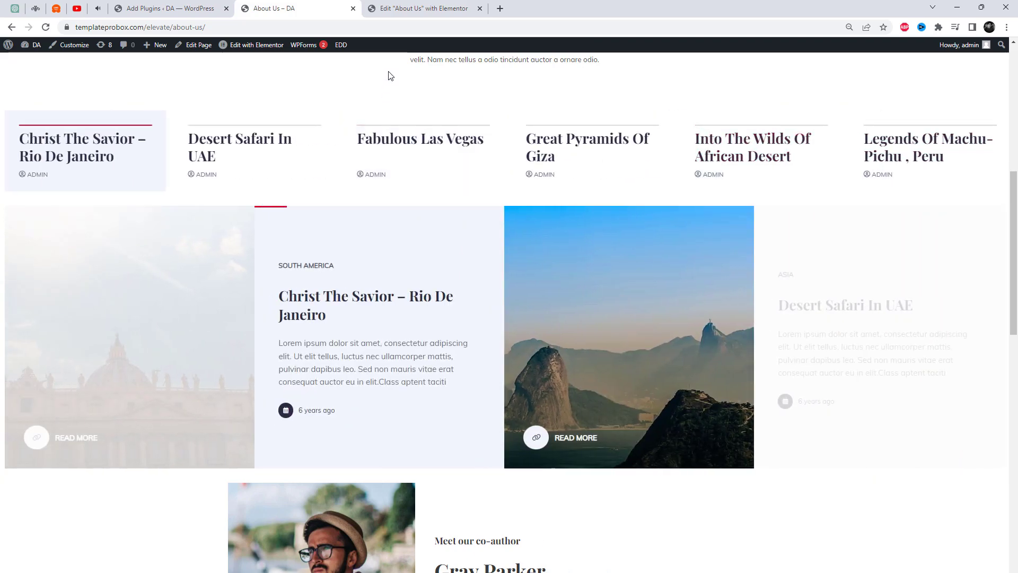
# Return to the Elementor editor and give the Rubix widget an unlinked bottom padding of 50 px
pyautogui.click(402, 10)
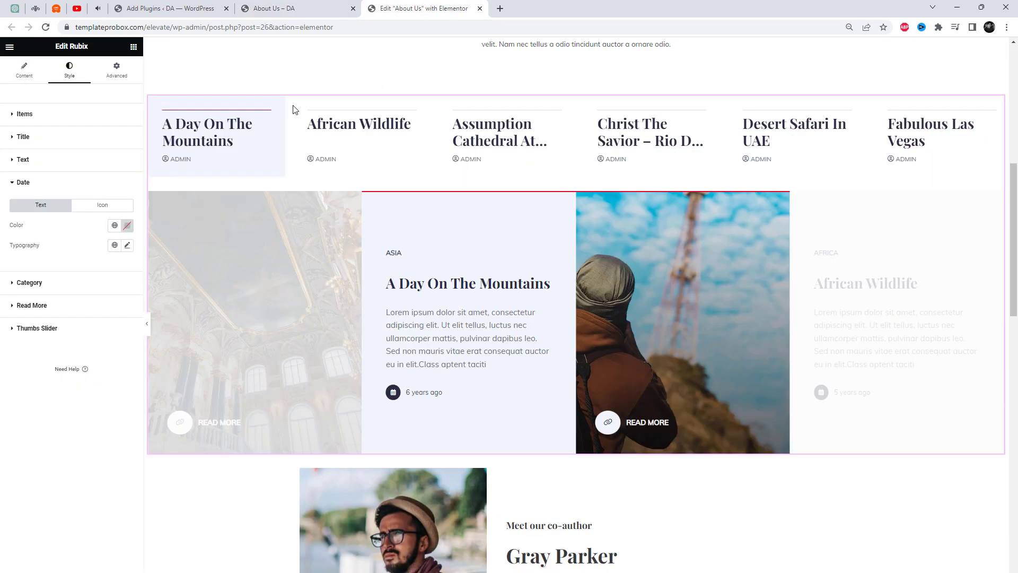
pyautogui.click(114, 69)
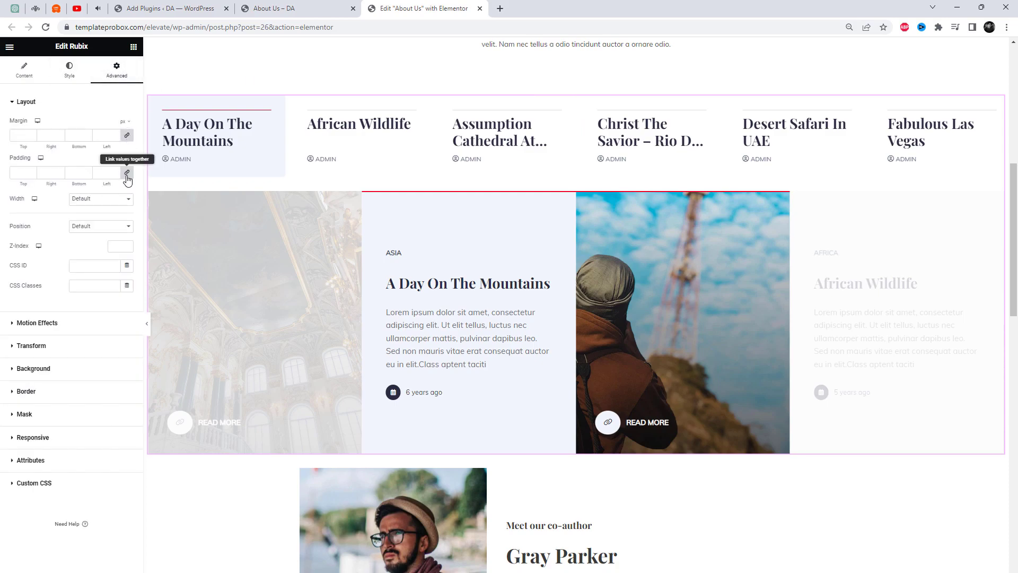
pyautogui.write('50')
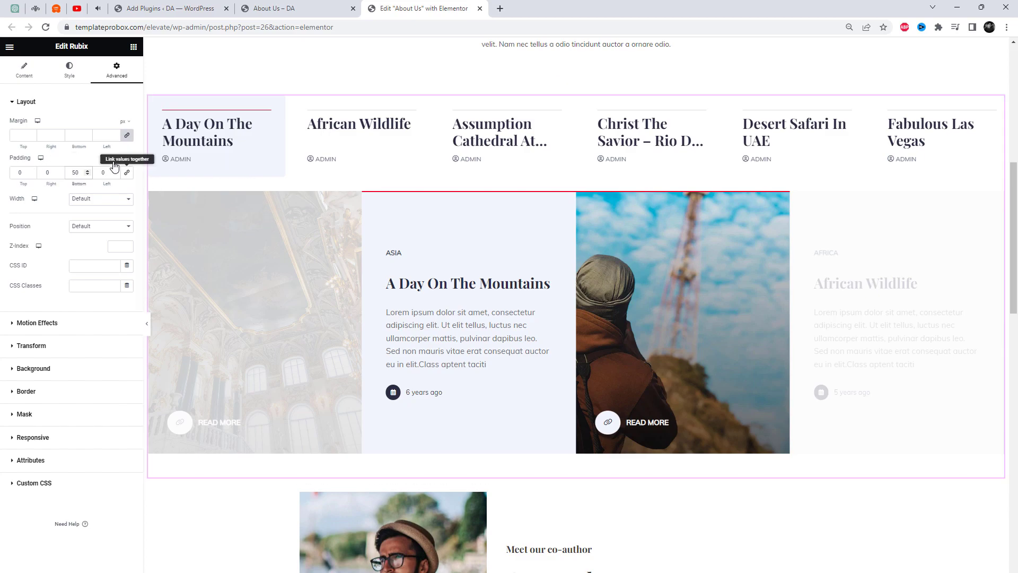
# Set the Rubix slider's layout to 1 column
pyautogui.rightClick(591, 192)
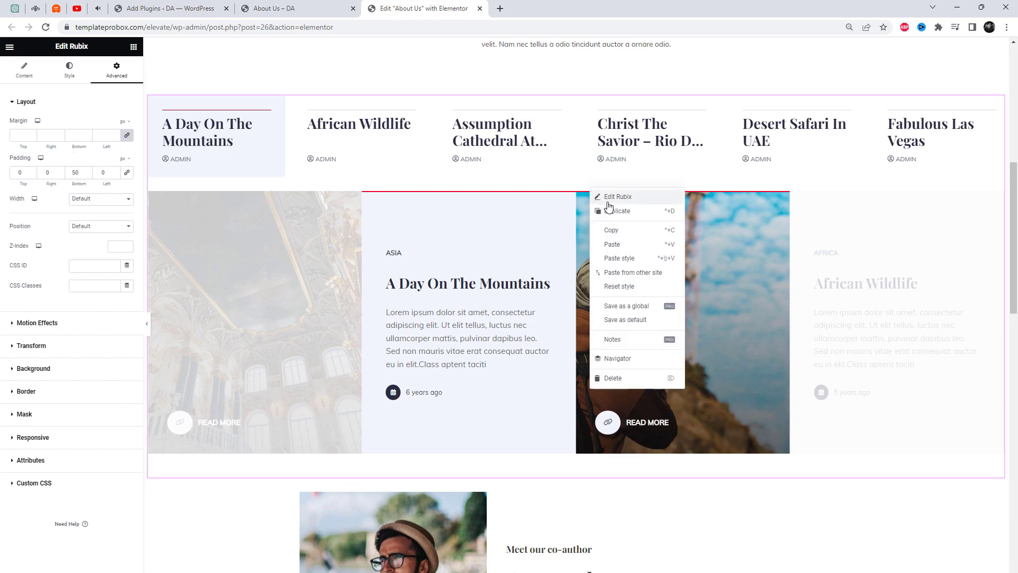
pyautogui.click(608, 199)
pyautogui.click(24, 69)
pyautogui.click(101, 124)
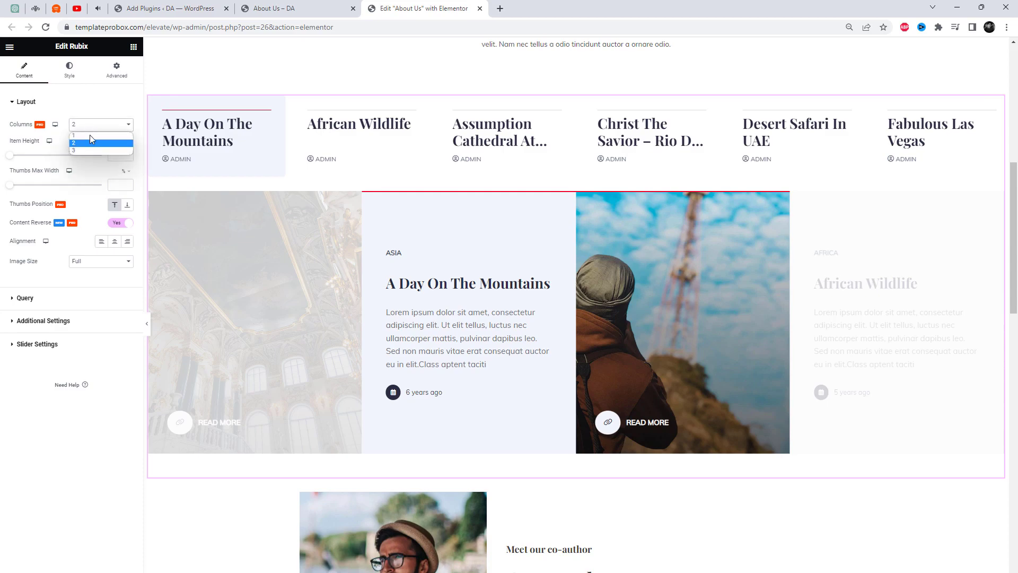
pyautogui.click(87, 136)
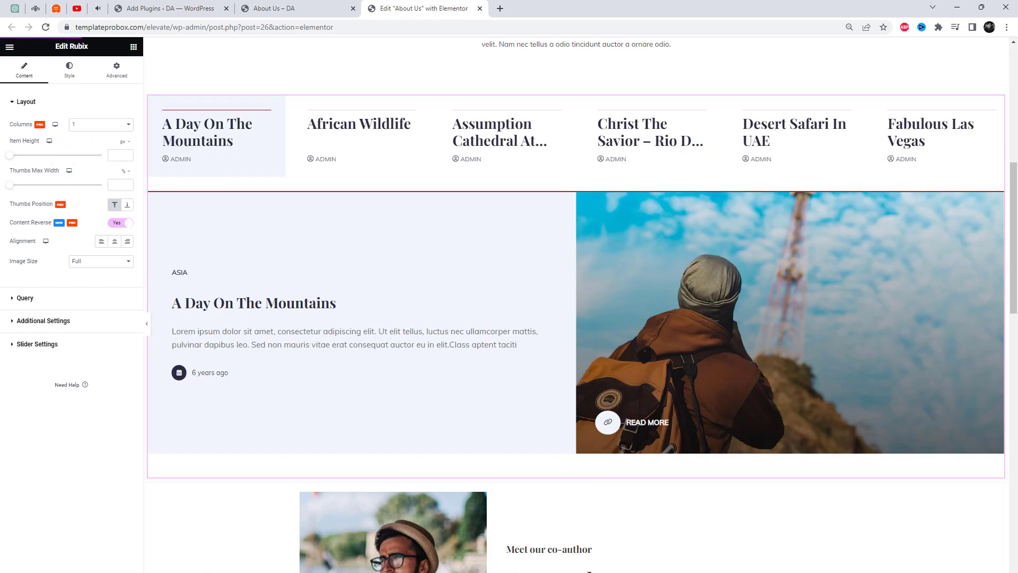
# Reload the live About Us page and test the single-column slider with its thumbs and by swiping back through slides
pyautogui.click(307, 7)
pyautogui.click(311, 26)
pyautogui.press('Return')
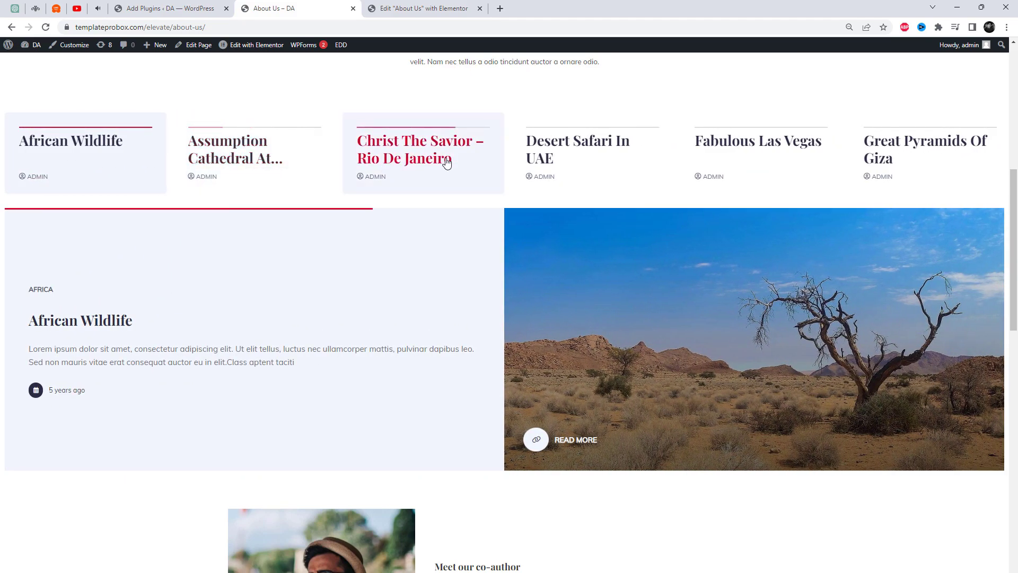
pyautogui.click(422, 164)
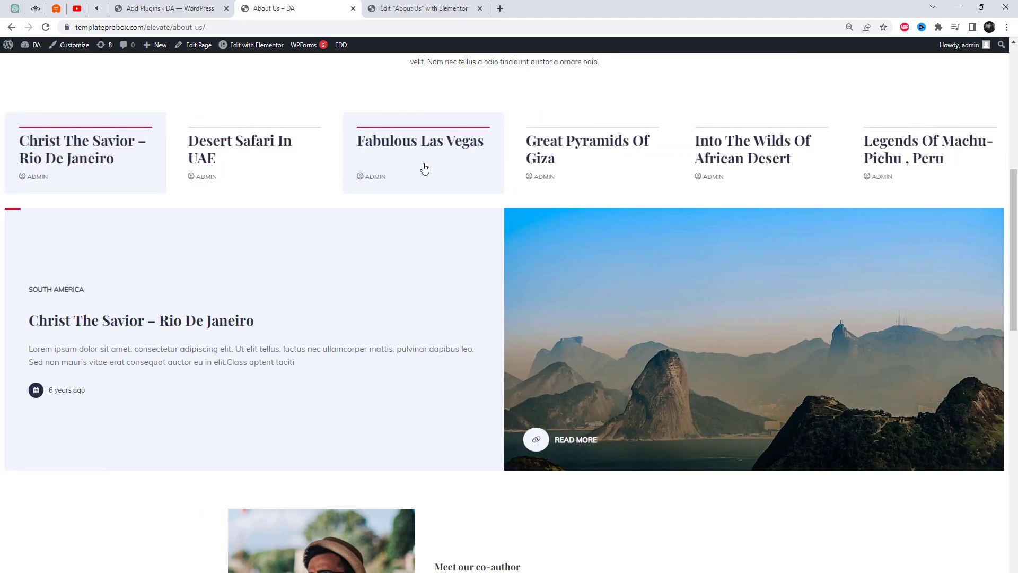
pyautogui.click(518, 168)
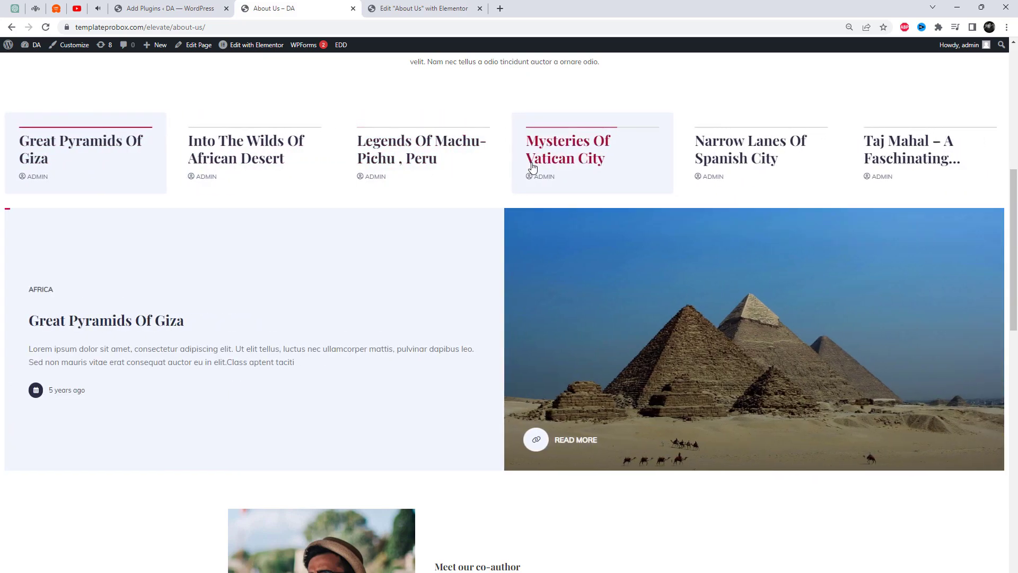
pyautogui.click(648, 173)
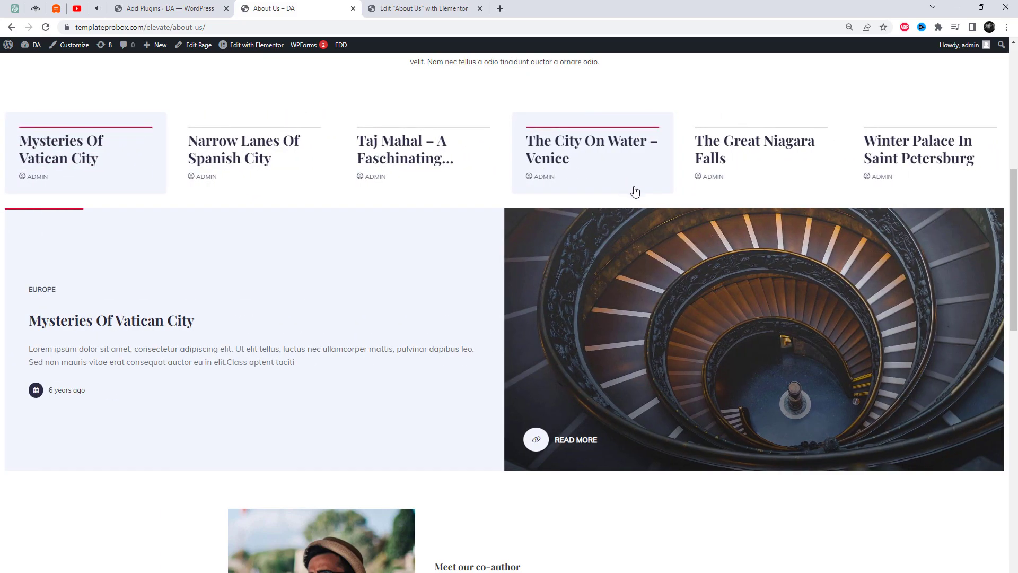
pyautogui.click(732, 175)
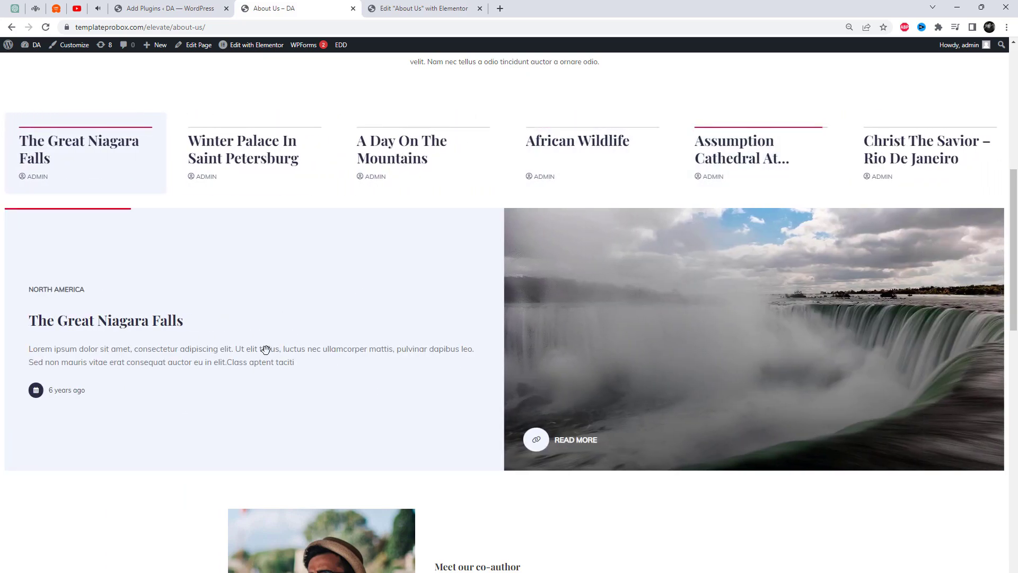
pyautogui.moveTo(318, 326); pyautogui.dragTo(534, 307)
pyautogui.moveTo(322, 309); pyautogui.dragTo(457, 319)
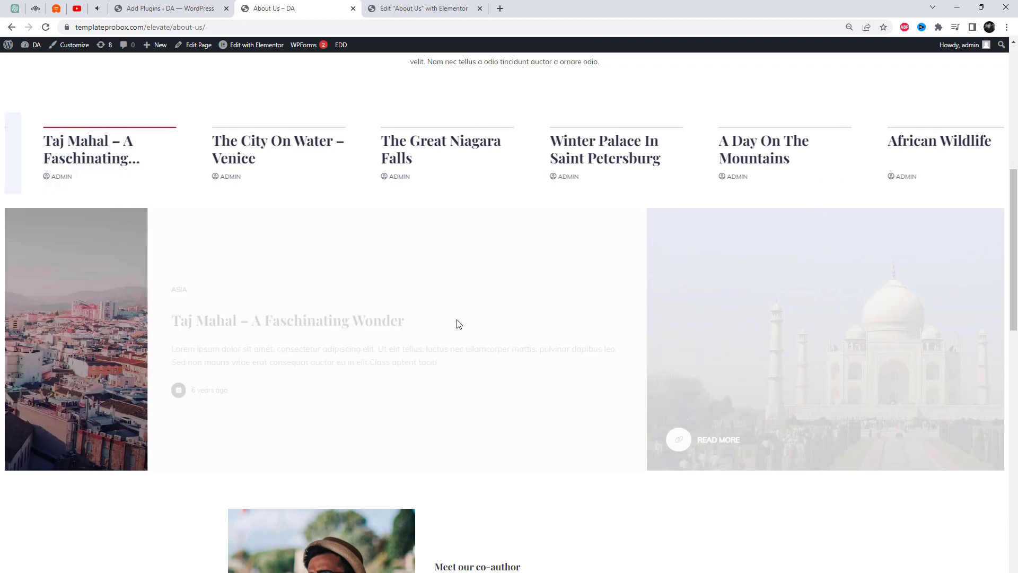
# Inspect the live page in the responsive mobile view and test the slider with its thumbs and a backward swipe
pyautogui.rightClick(480, 100)
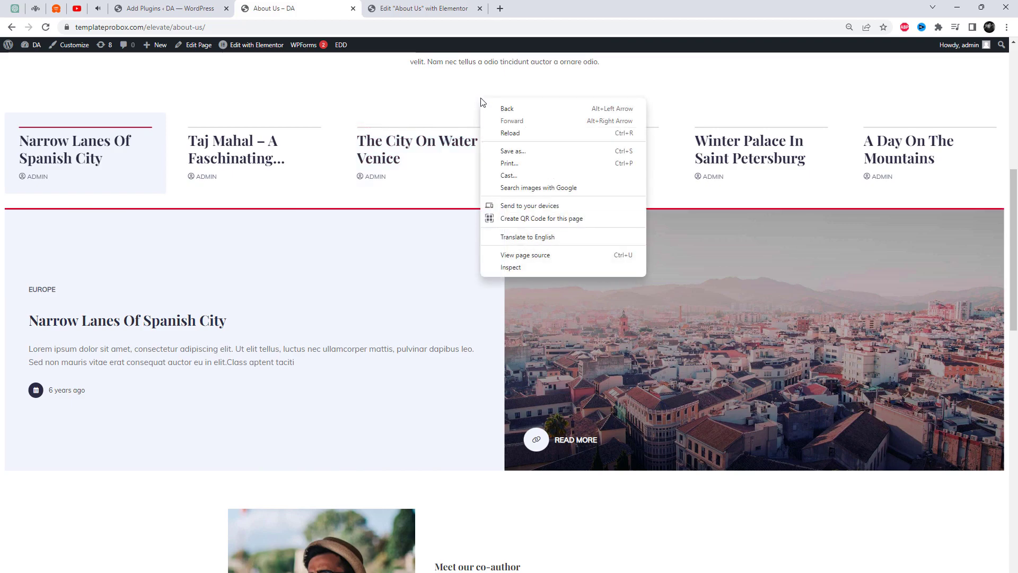
pyautogui.click(509, 269)
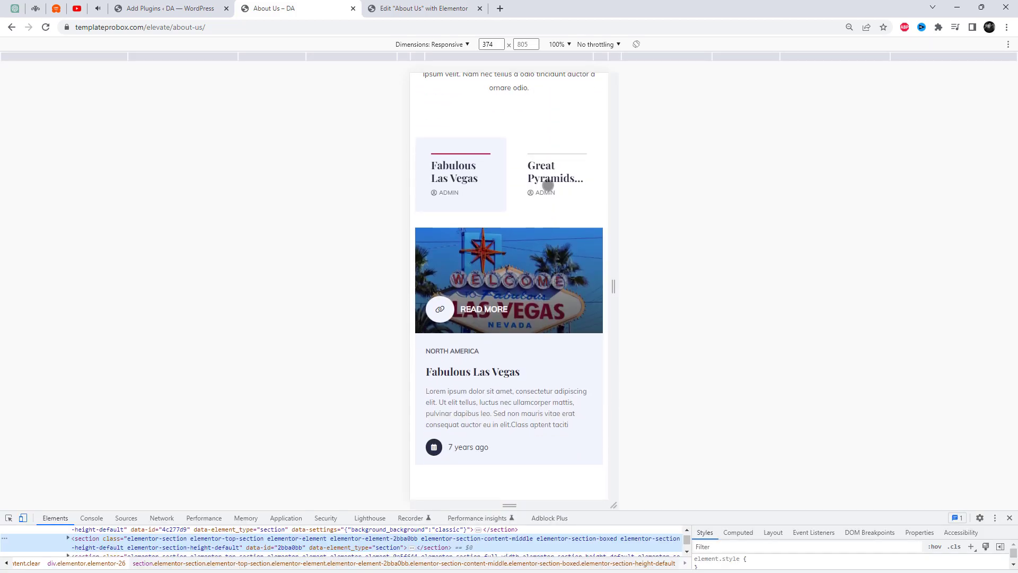
pyautogui.click(553, 190)
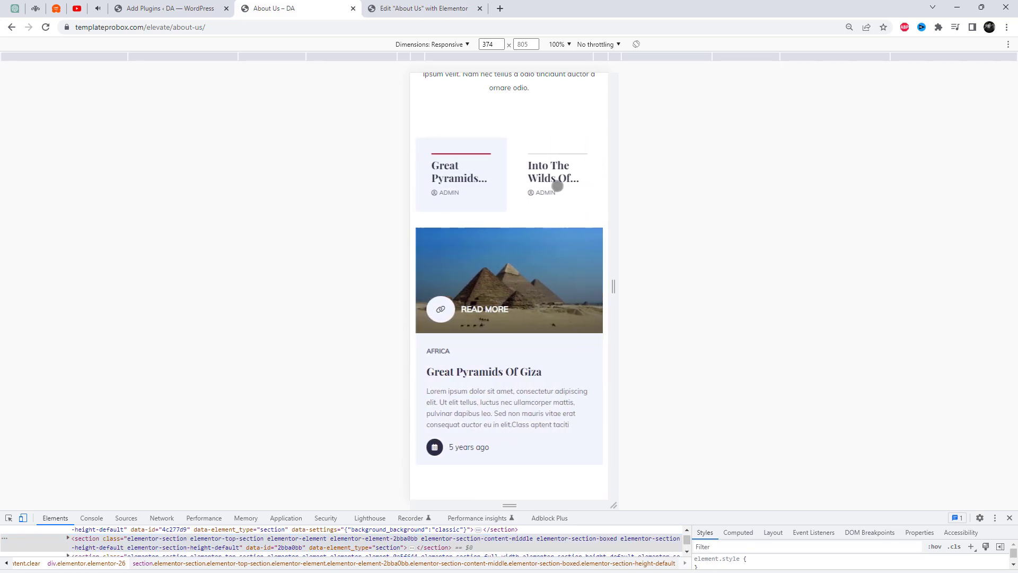
pyautogui.click(557, 186)
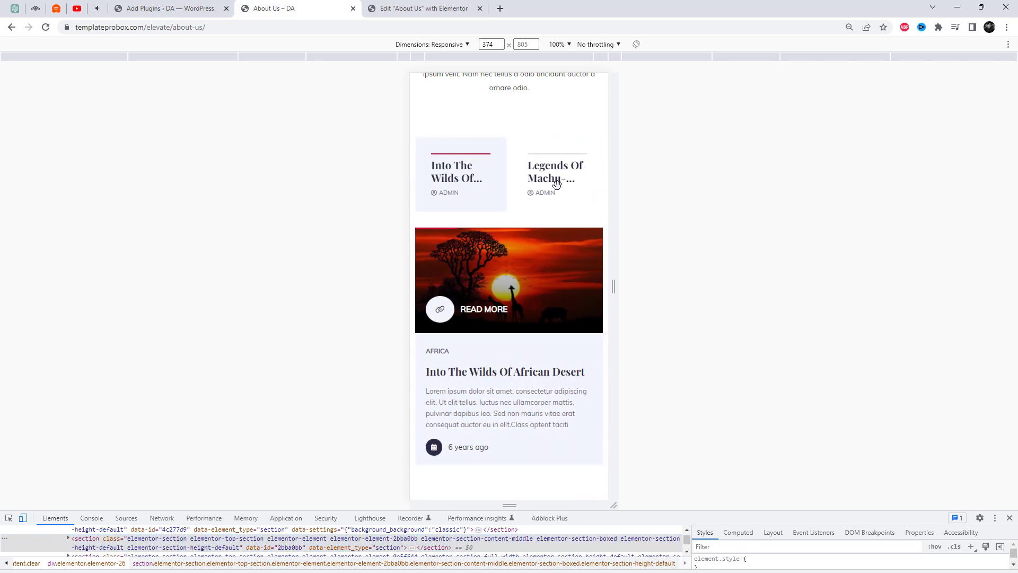
pyautogui.click(557, 185)
pyautogui.click(557, 185)
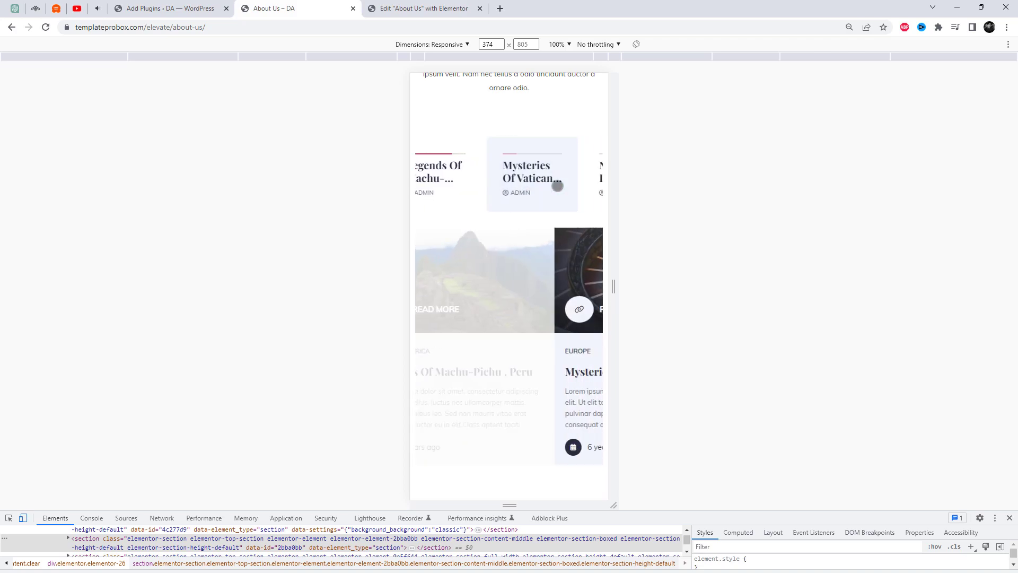
pyautogui.click(557, 186)
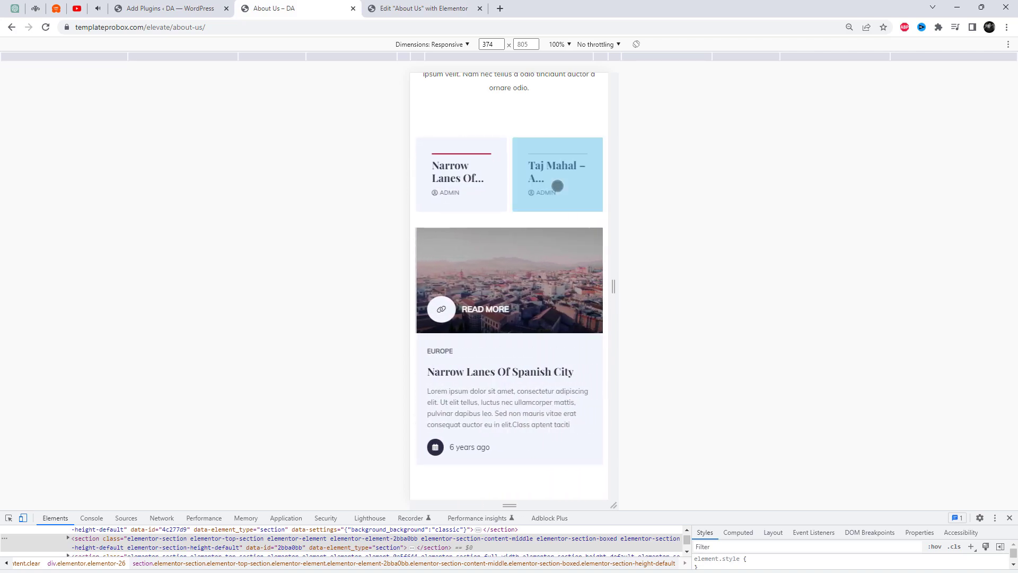
pyautogui.click(557, 186)
pyautogui.click(557, 185)
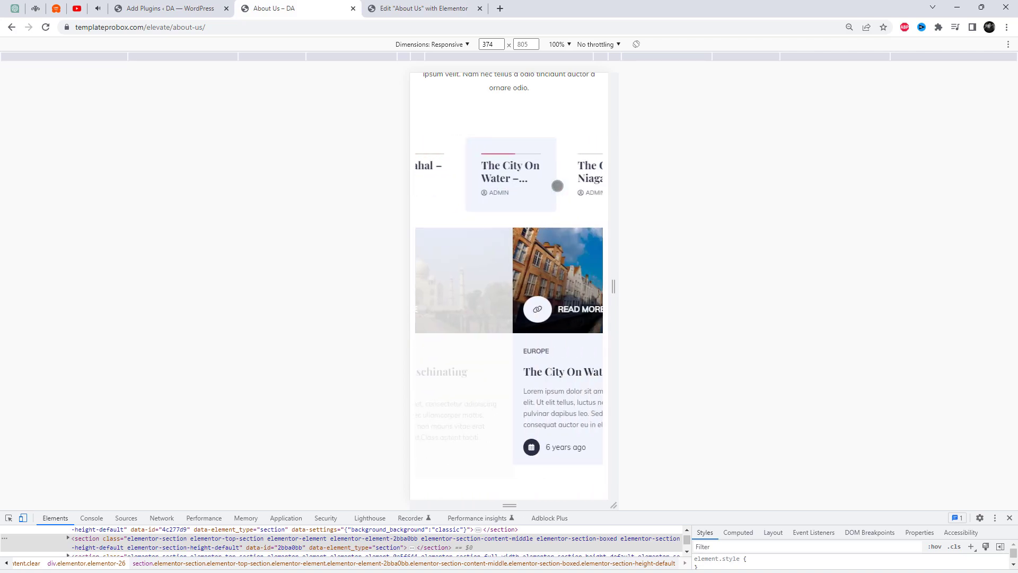
pyautogui.moveTo(483, 282); pyautogui.dragTo(596, 280)
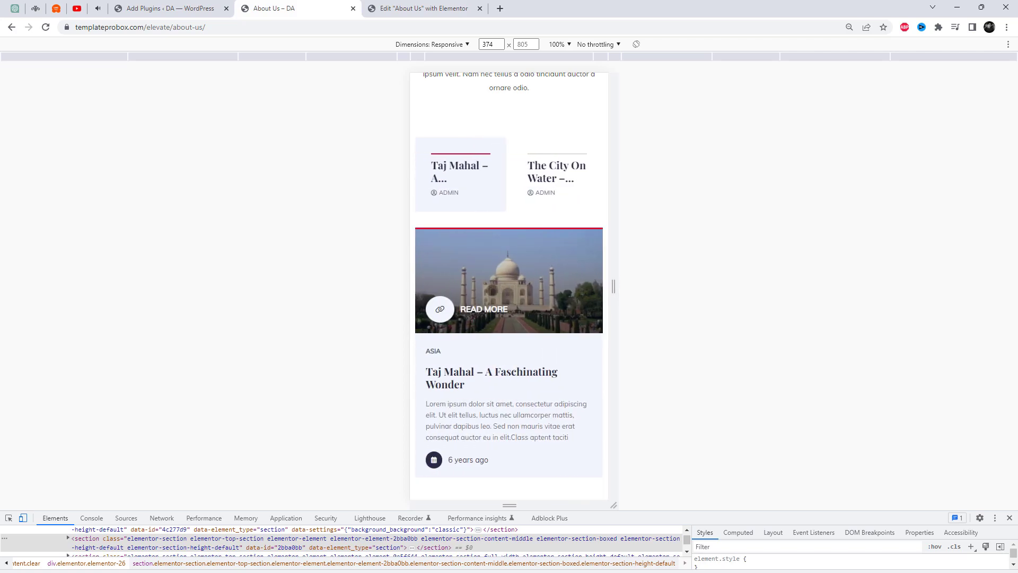
# Return the live page to the desktop view and jump to the African Wildlife slide using its thumb
pyautogui.click(23, 517)
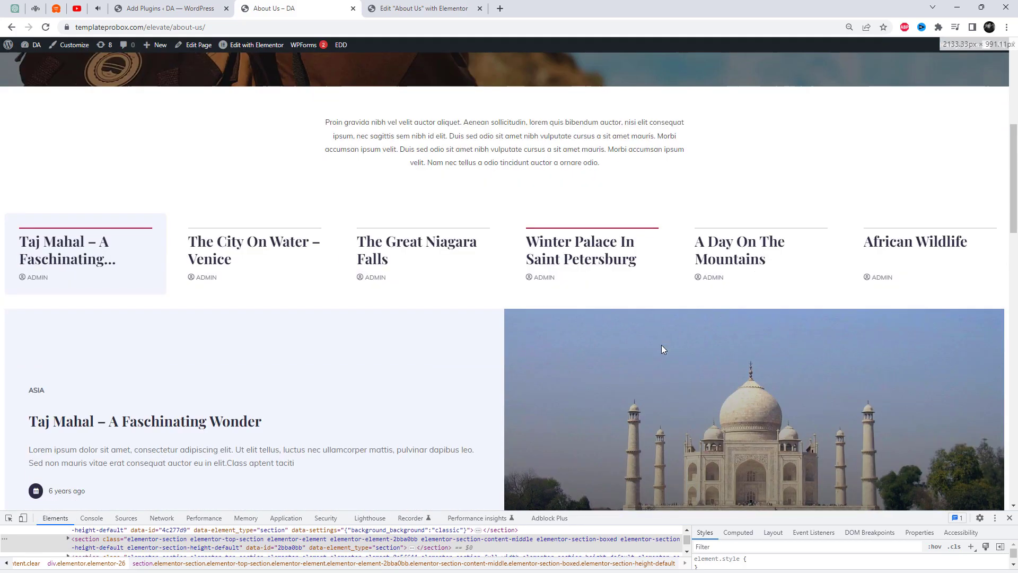
pyautogui.scroll(-2, 662, 349)
pyautogui.click(862, 168)
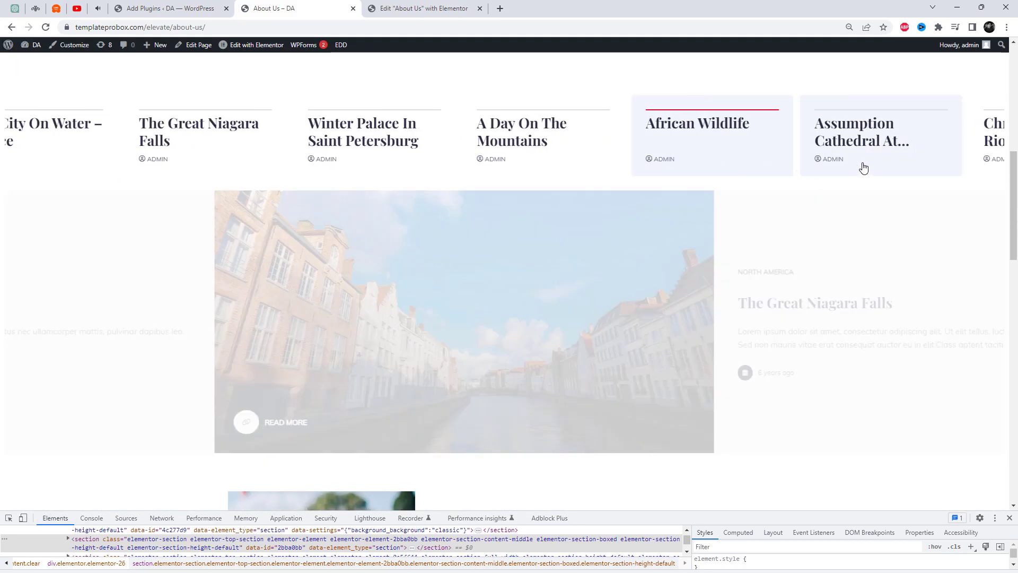